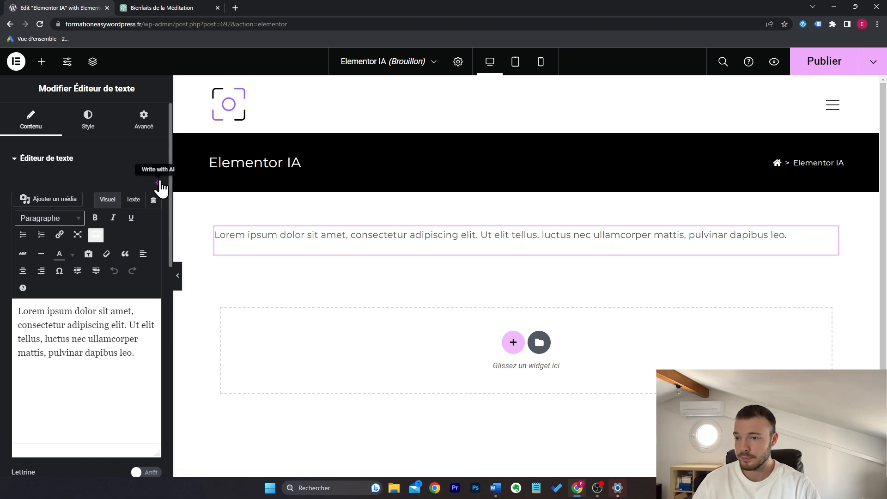
# - Generate AI text for the text widget with the prompt "Ecris un plan pour un article de blog optimisé en SEO sur les bienfaits de la méditation"
pyautogui.click(158, 183)
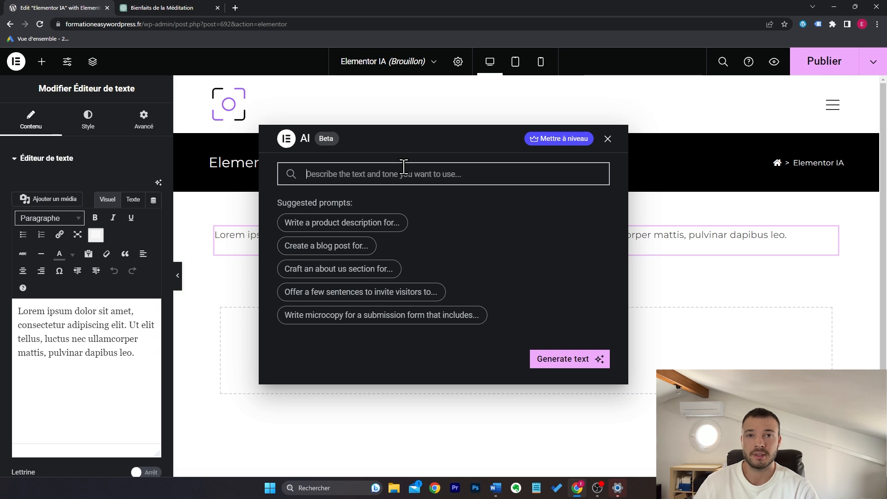
pyautogui.write('Ecris un plan pour un article de blog optimisé en SEO sur les bienfaits de la méditation')
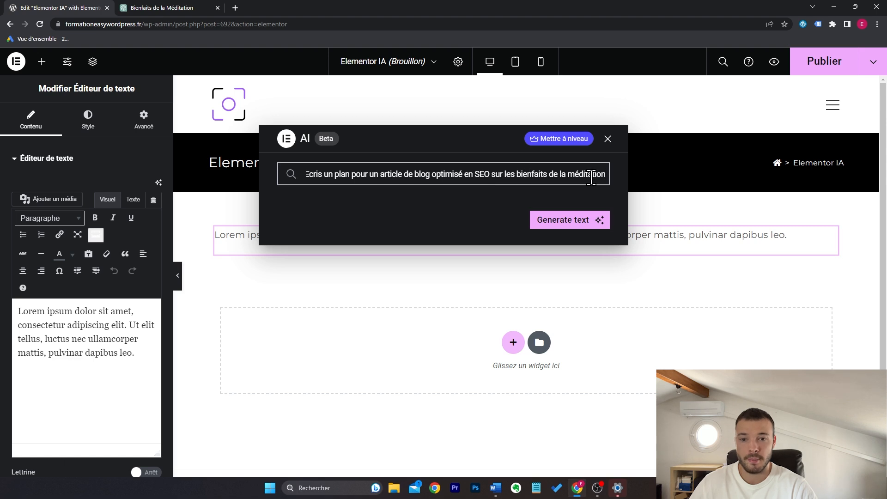
pyautogui.click(585, 223)
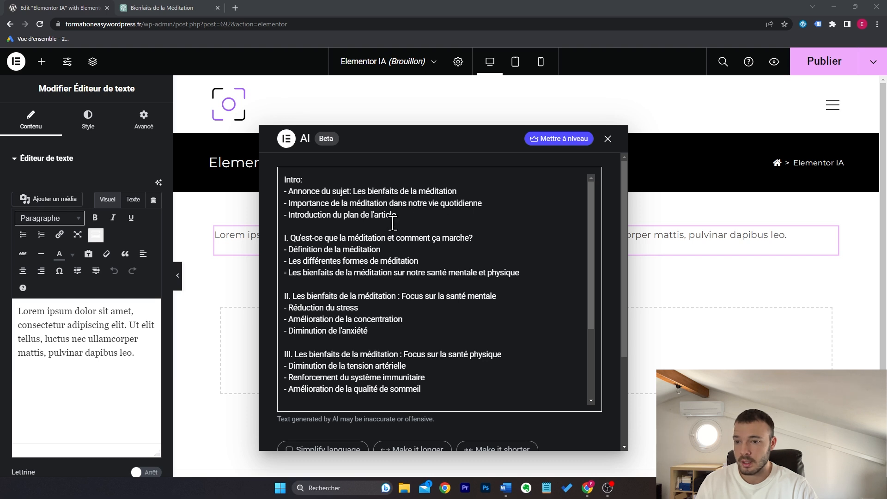
# - Read through the generated article outline from the introduction to the conclusion, including its numbered sections
pyautogui.scroll(-1, 515, 232)
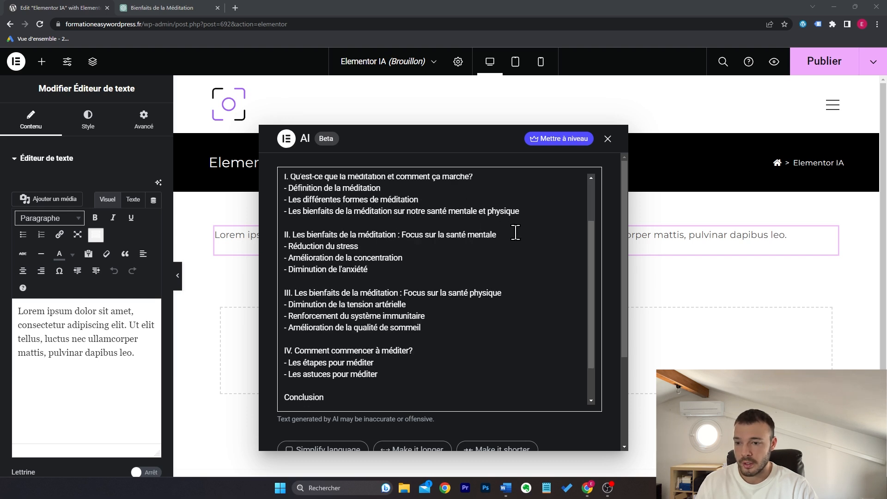
pyautogui.scroll(1, 515, 233)
pyautogui.scroll(-1, 516, 233)
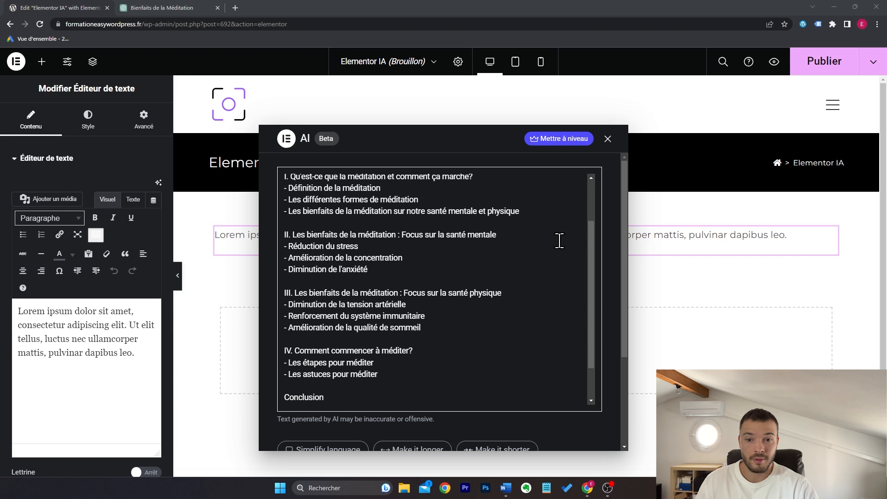
pyautogui.scroll(2, 559, 240)
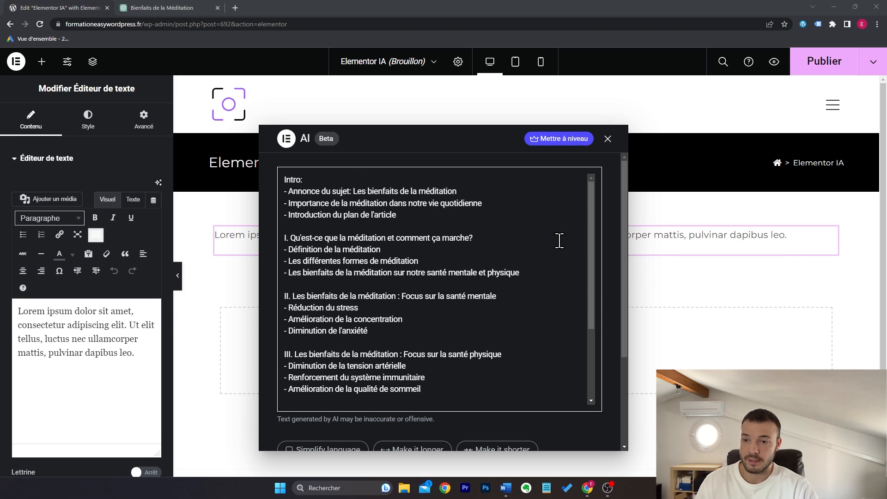
pyautogui.scroll(-2, 560, 240)
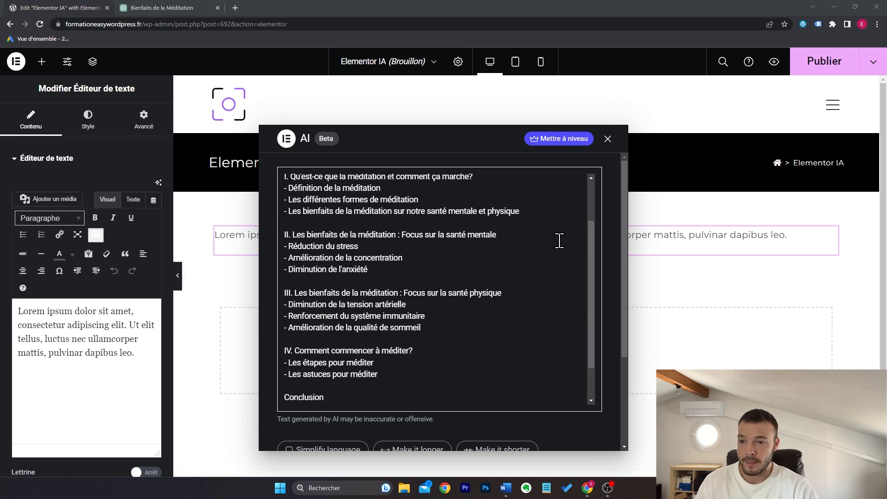
pyautogui.moveTo(397, 374); pyautogui.dragTo(284, 350)
pyautogui.click(410, 371)
pyautogui.moveTo(422, 328); pyautogui.dragTo(287, 234)
pyautogui.click(436, 260)
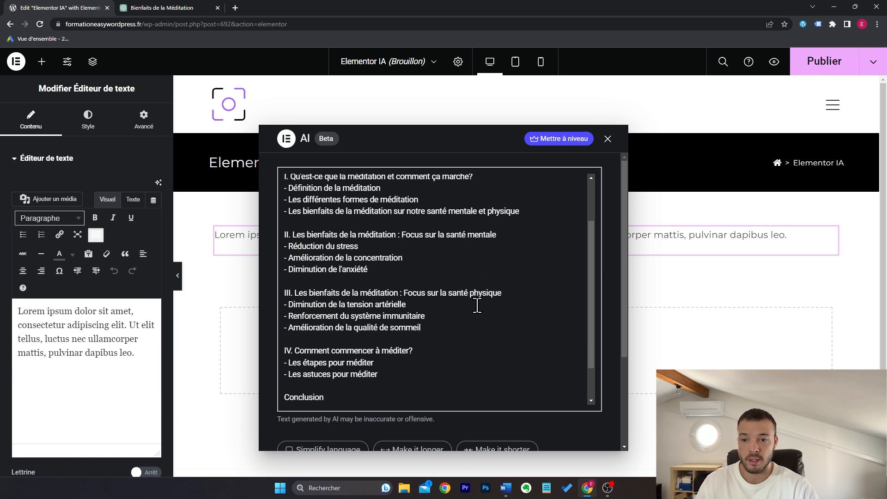
pyautogui.scroll(-2, 481, 305)
pyautogui.scroll(3, 505, 291)
pyautogui.scroll(-5, 505, 291)
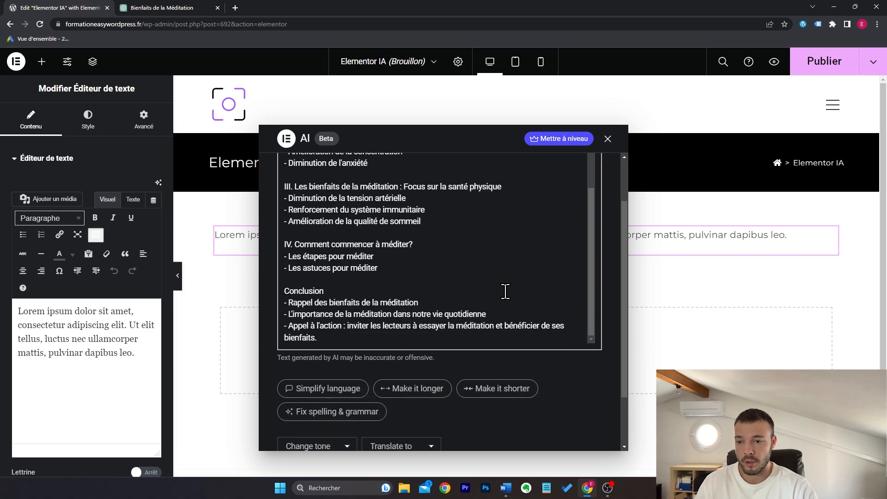
pyautogui.scroll(5, 506, 290)
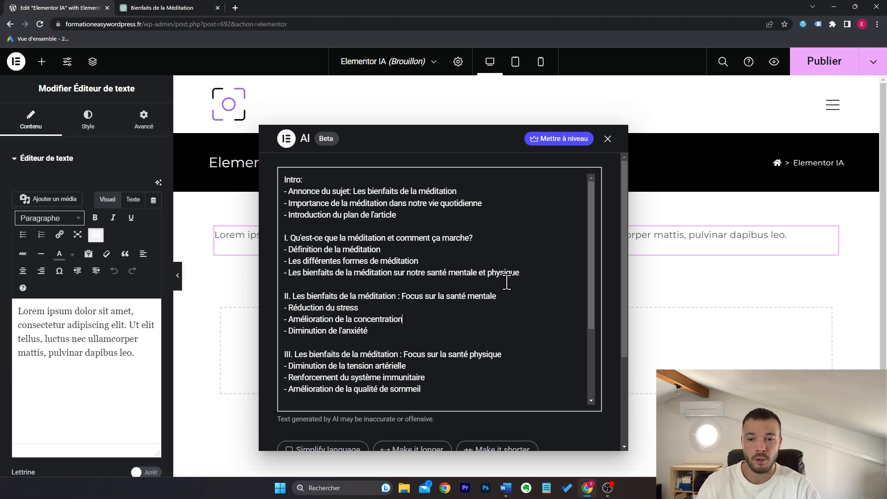
# - Select the entire generated outline and copy it
pyautogui.scroll(-1, 513, 319)
pyautogui.click(401, 388)
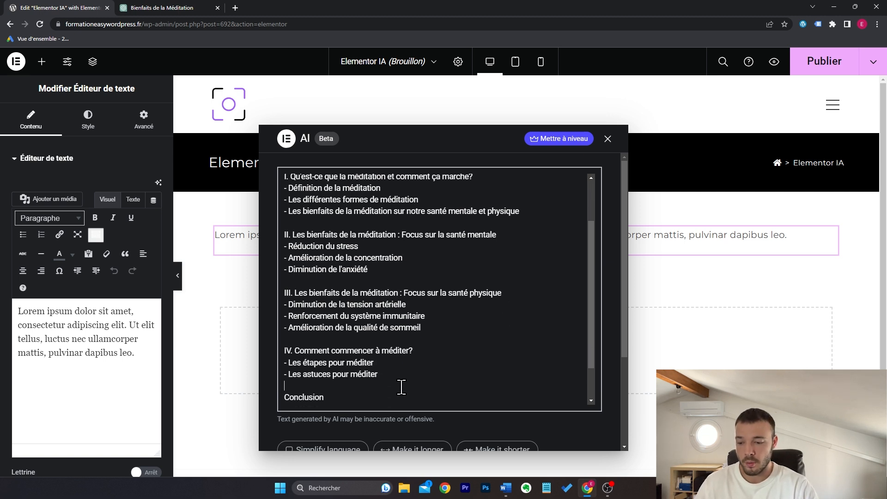
pyautogui.hotkey('ctrl', 'a')
pyautogui.scroll(-1, 469, 320)
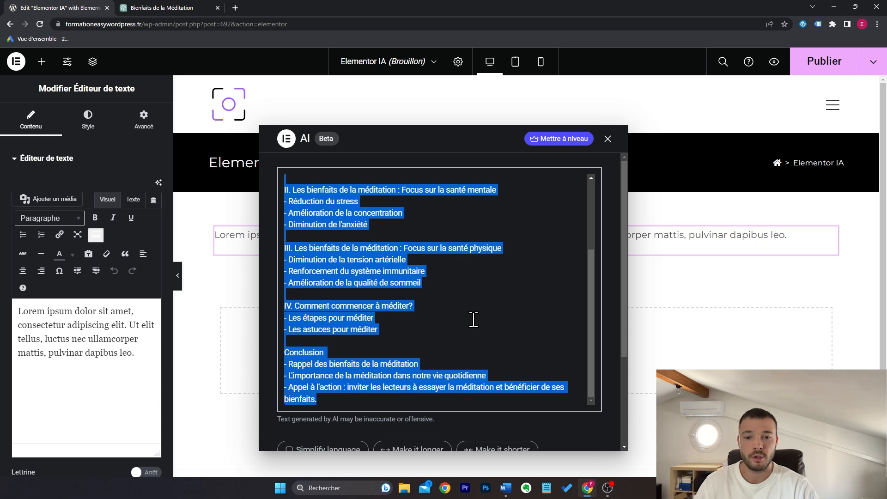
pyautogui.scroll(3, 472, 321)
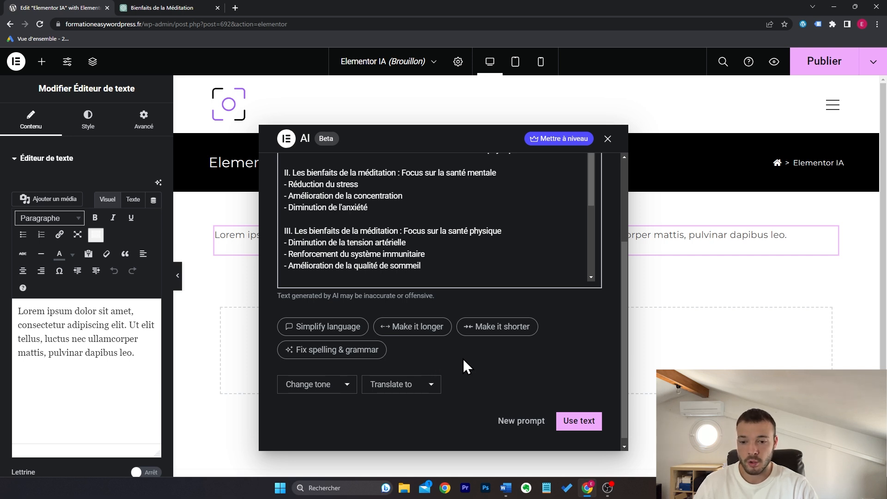
# - Generate text from a new prompt reading "Ecris un article de blog optimisé en SEO en suivant ce plan :" followed by the copied outline
pyautogui.click(532, 428)
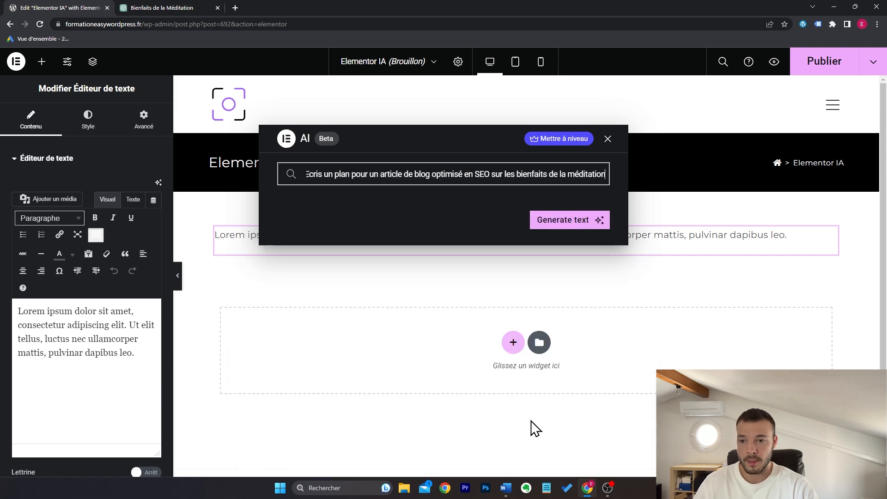
pyautogui.moveTo(380, 174); pyautogui.dragTo(323, 175)
pyautogui.write('un')
pyautogui.moveTo(562, 174); pyautogui.dragTo(449, 234)
pyautogui.write('en')
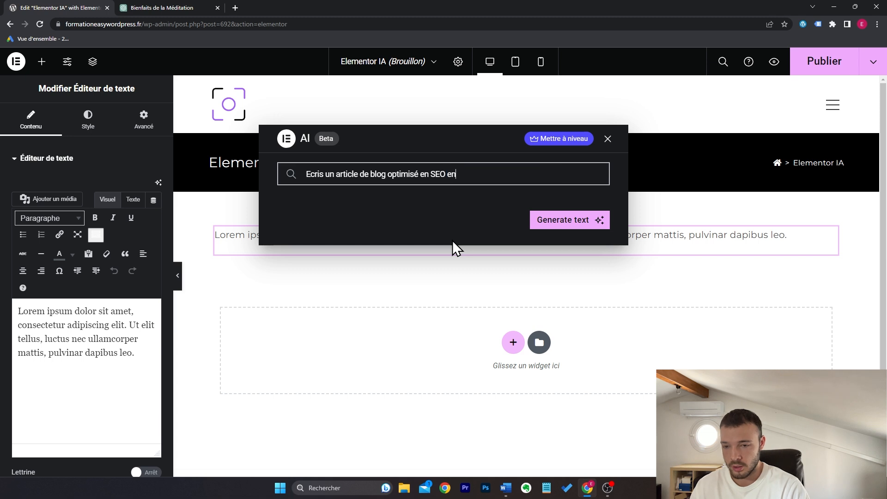
pyautogui.write(' suivant ce plan :')
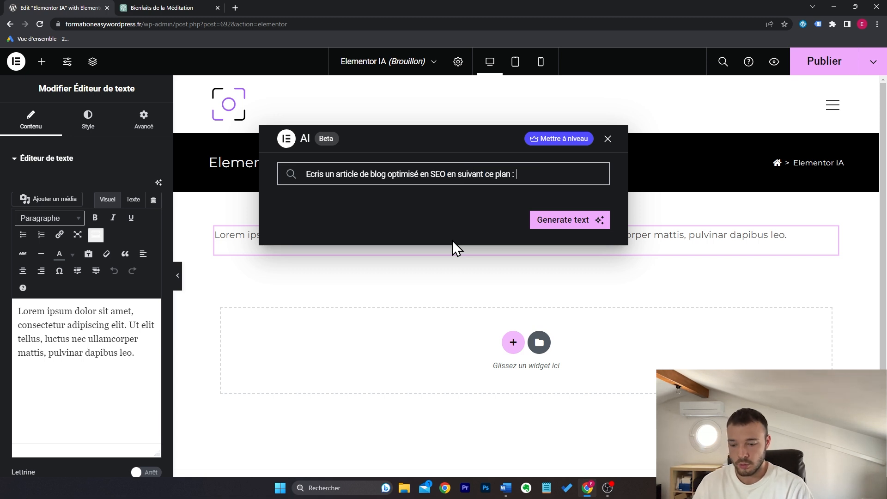
pyautogui.hotkey('ctrl', 'v')
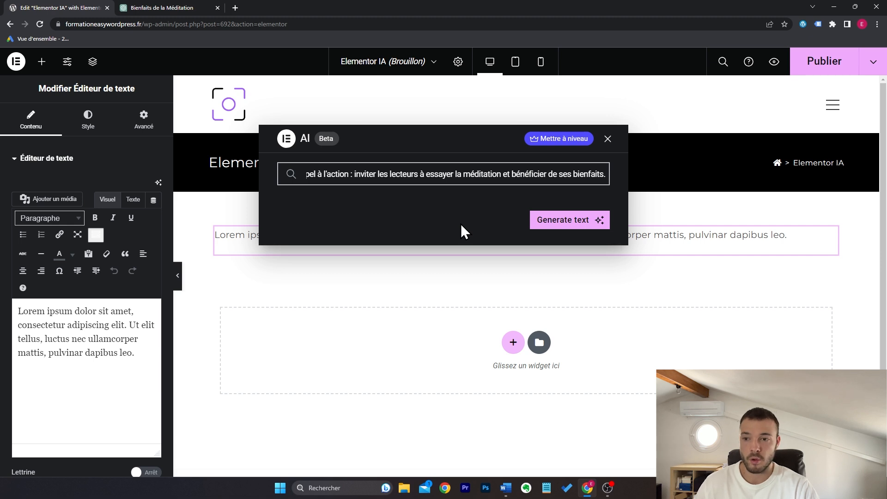
pyautogui.click(542, 224)
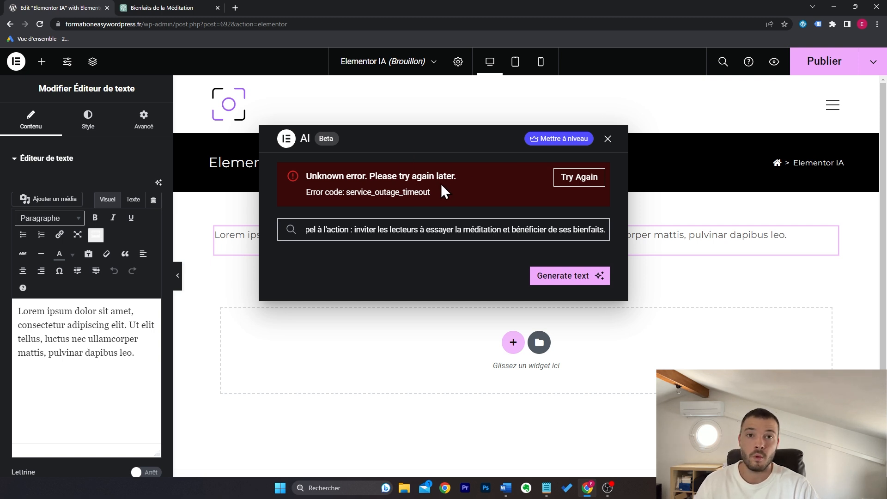
# - Copy the full article prompt and paste it into the empty Notepad document
pyautogui.tripleClick(409, 230)
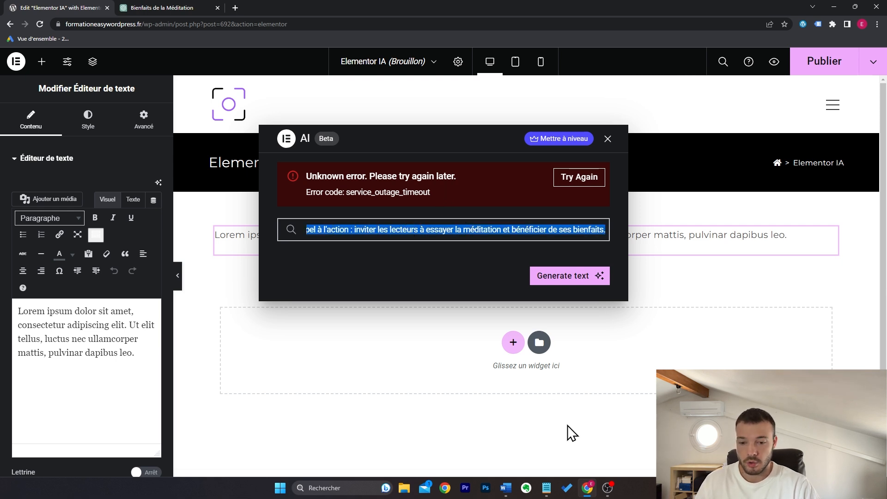
pyautogui.hotkey('ctrl', 'x')
pyautogui.click(547, 488)
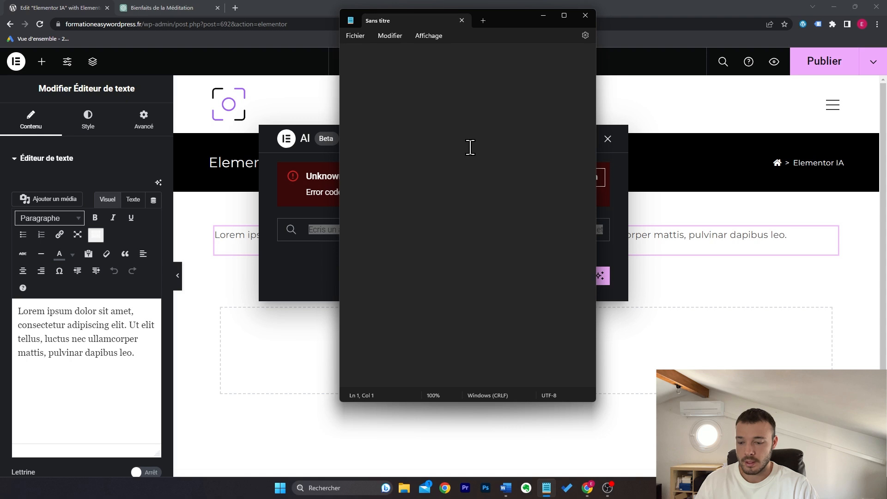
pyautogui.hotkey('ctrl', 'v')
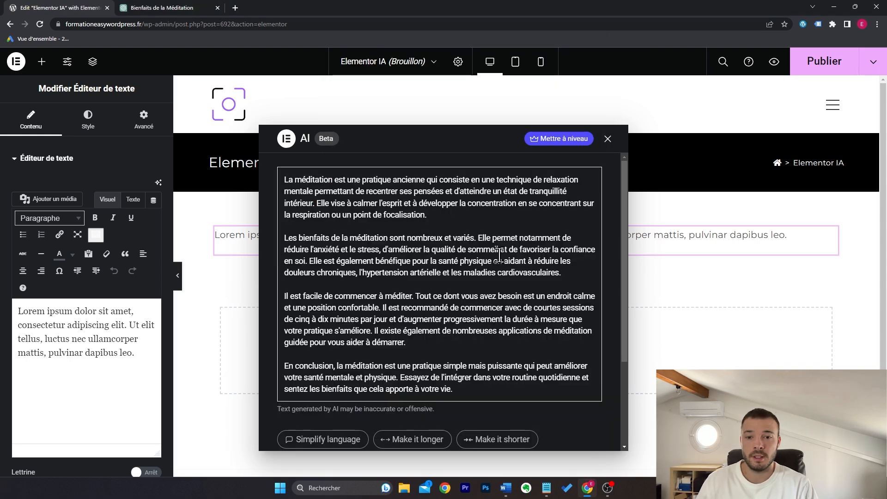
# - Review the generated meditation article and examine the tones and translation languages offered for it
pyautogui.scroll(-3, 509, 247)
pyautogui.scroll(3, 416, 245)
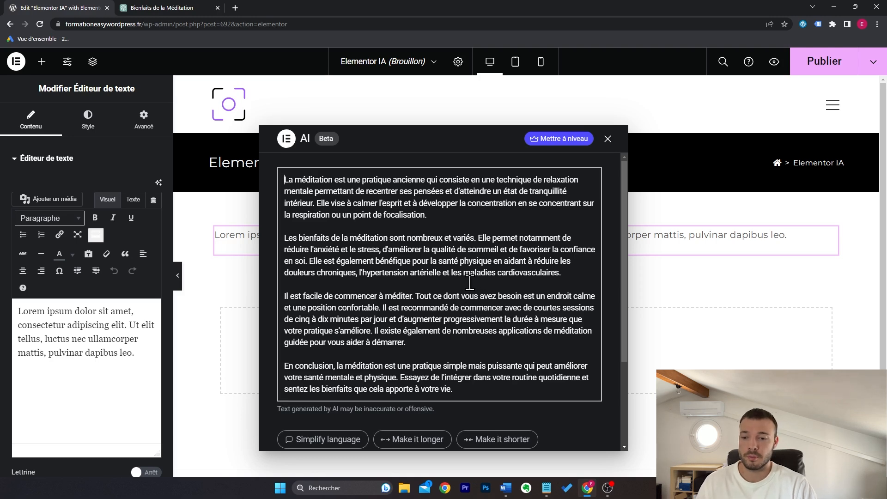
pyautogui.scroll(-3, 470, 283)
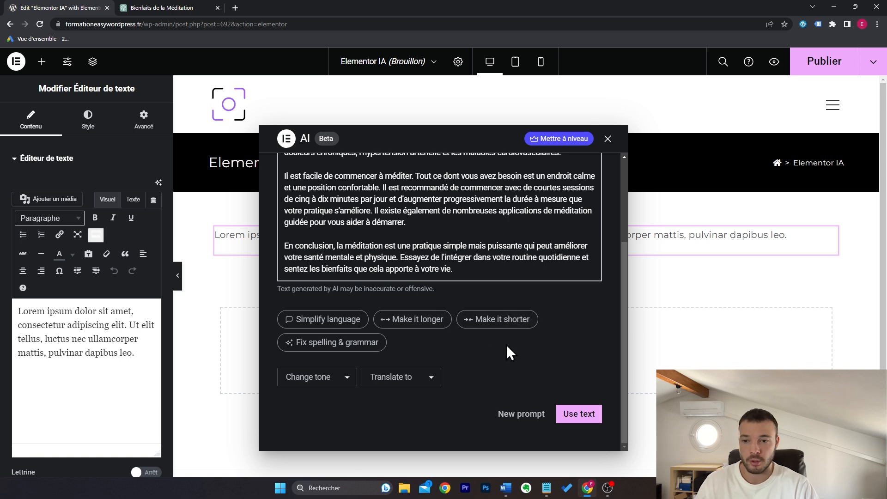
pyautogui.click(469, 271)
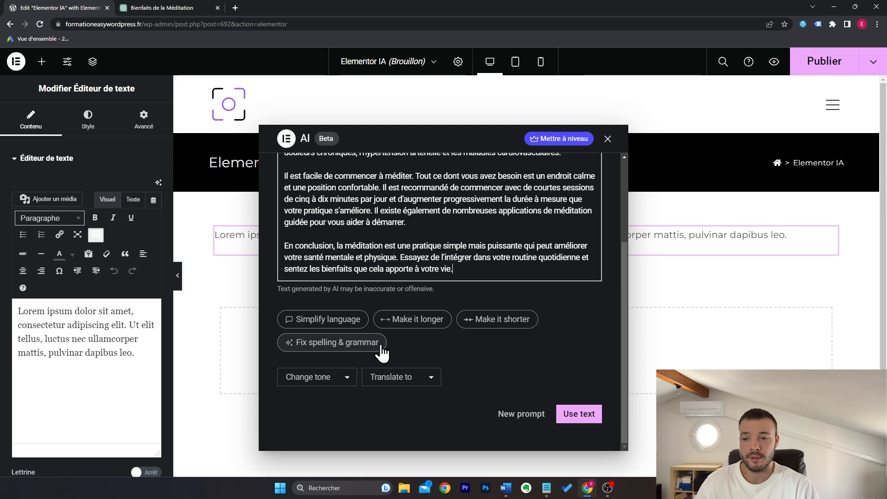
pyautogui.click(347, 380)
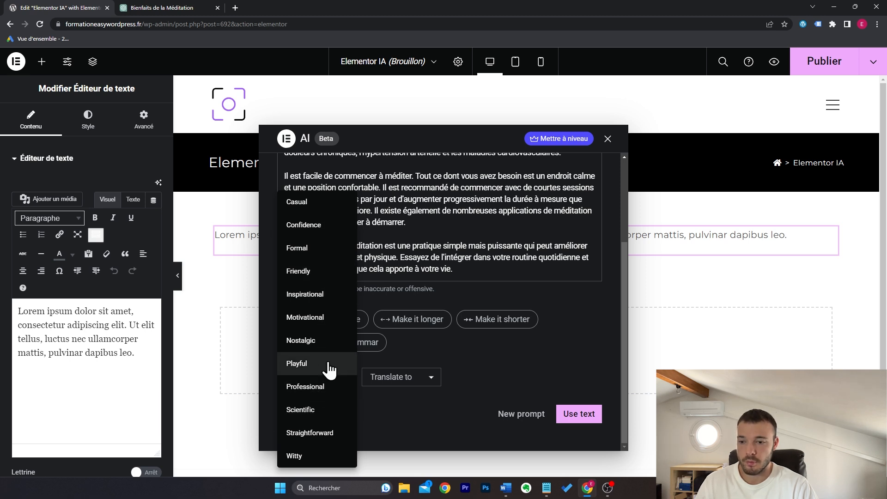
pyautogui.click(431, 378)
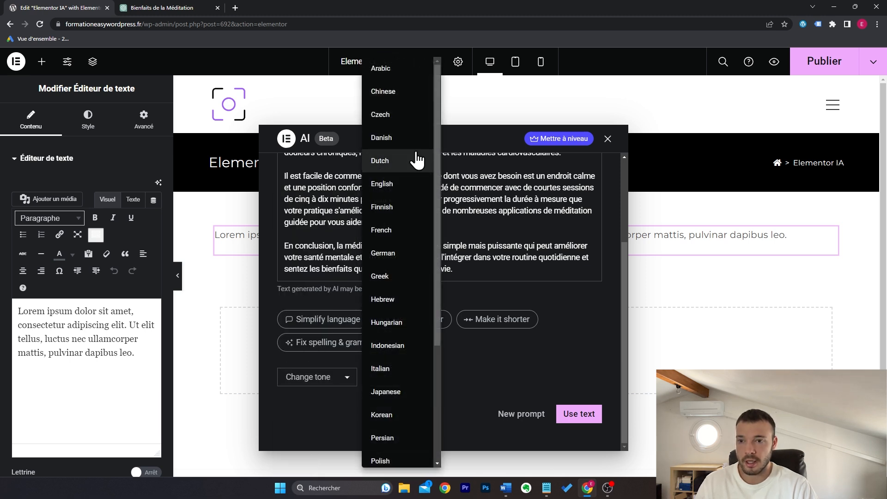
pyautogui.scroll(-3, 416, 240)
pyautogui.click(498, 359)
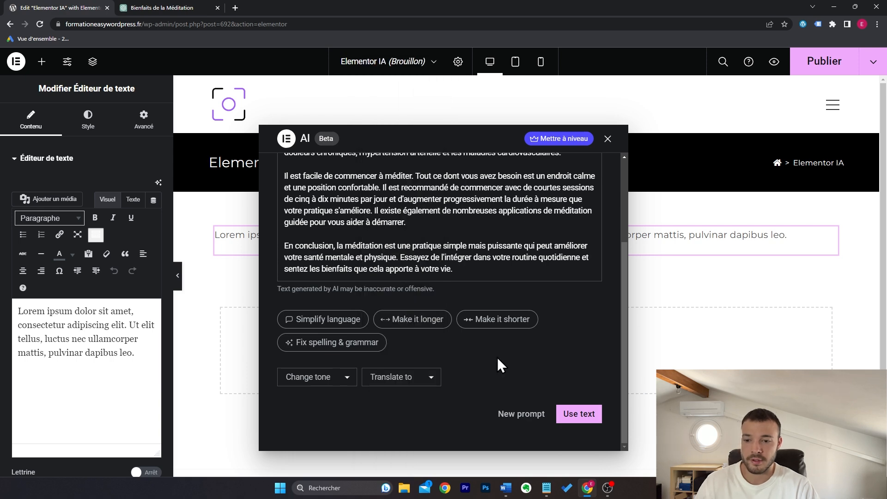
# - Have the AI make the generated article longer and check the opening sentences of the new version
pyautogui.click(433, 320)
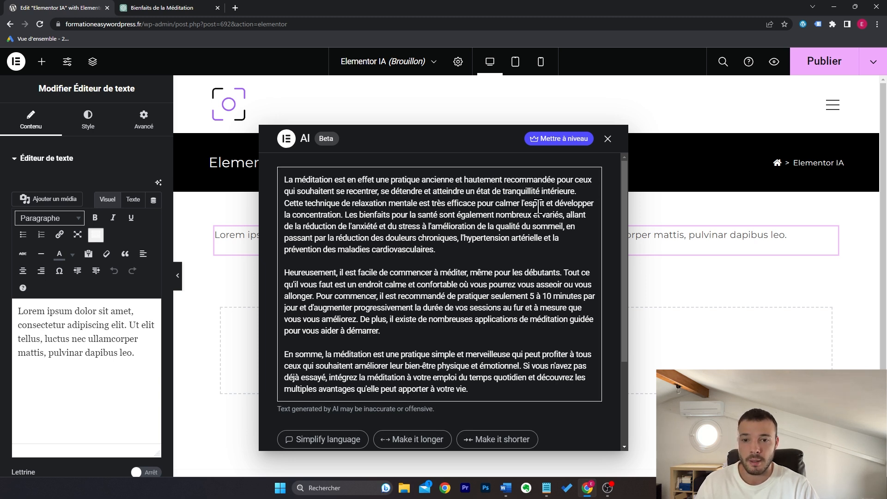
pyautogui.moveTo(344, 215); pyautogui.dragTo(282, 182)
pyautogui.click(494, 254)
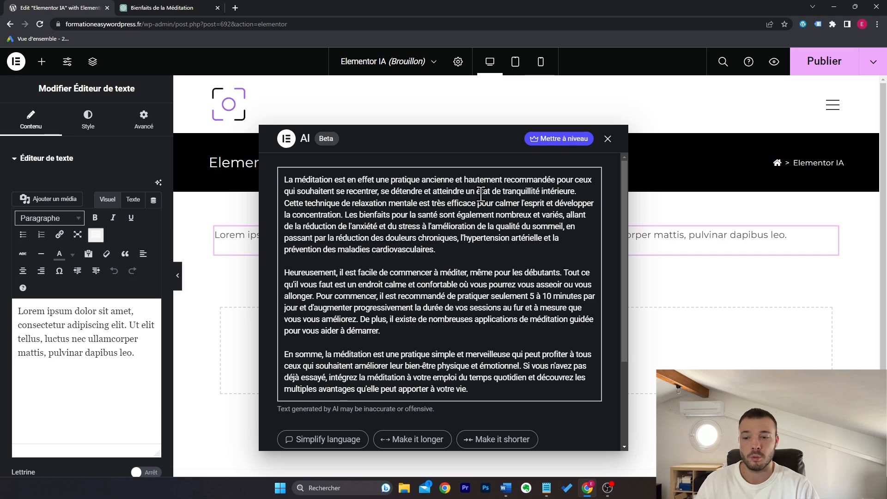
# - Change the tone of the lengthened article to Scientific
pyautogui.scroll(-5, 491, 229)
pyautogui.click(356, 377)
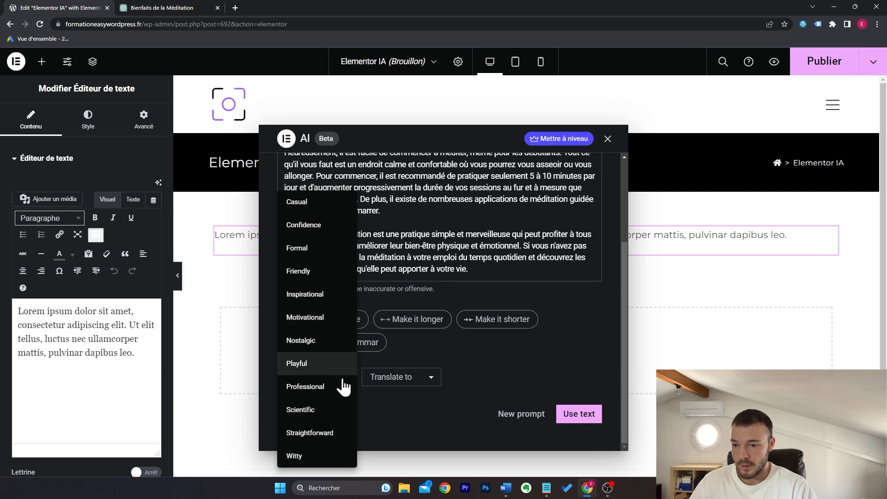
pyautogui.click(342, 411)
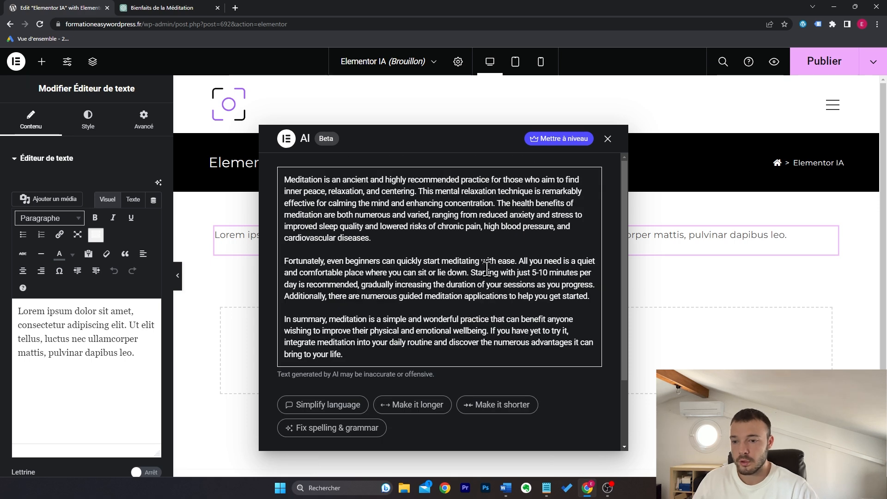
# - Translate the generated article into French and look through it down to the last paragraph
pyautogui.scroll(-2, 448, 356)
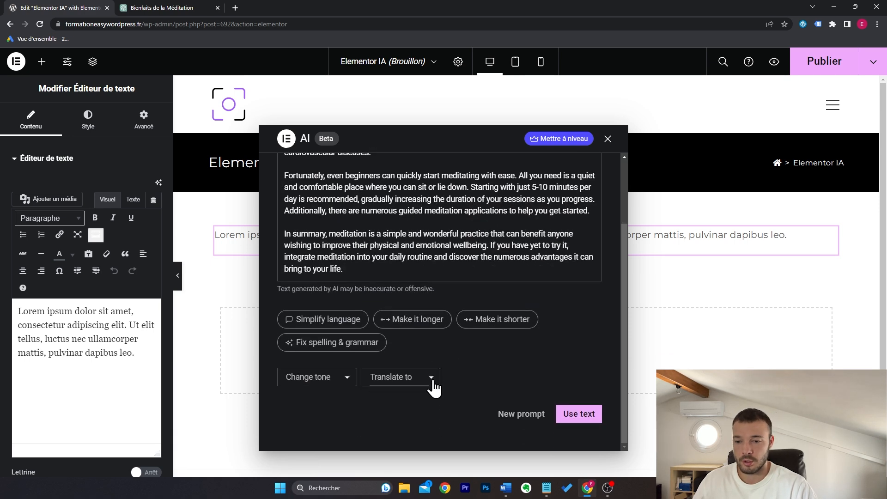
pyautogui.click(434, 383)
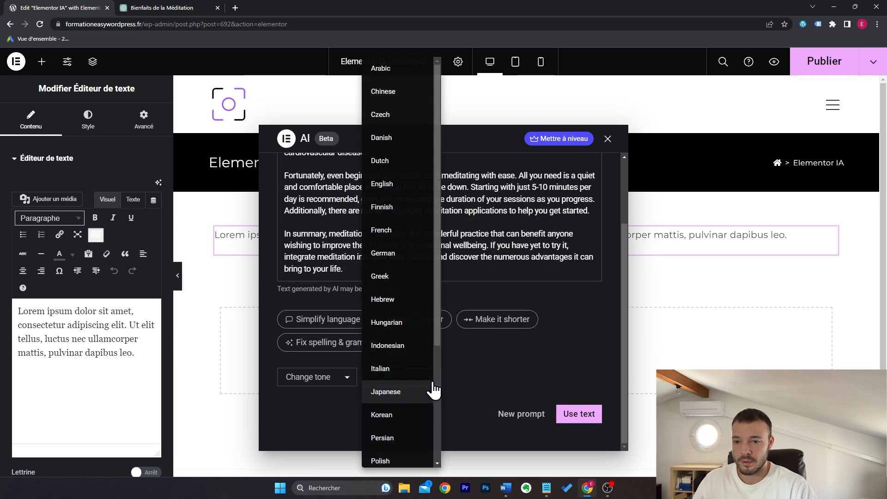
pyautogui.click(409, 231)
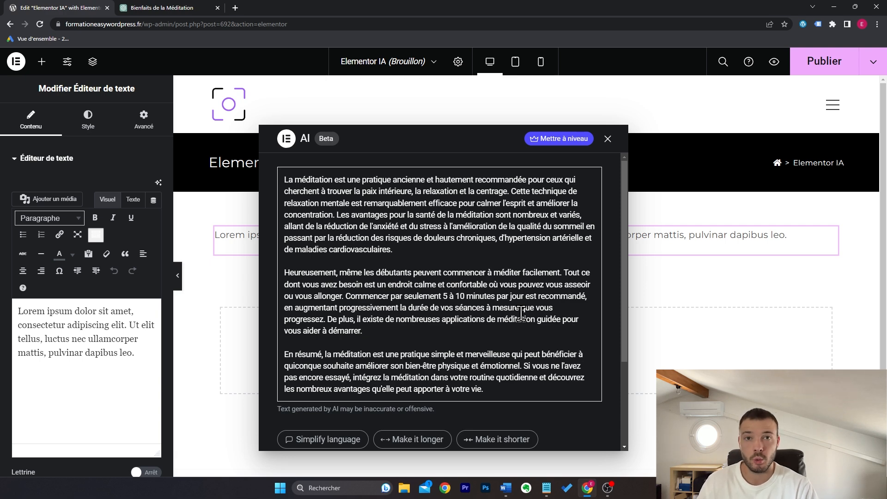
pyautogui.scroll(-3, 573, 272)
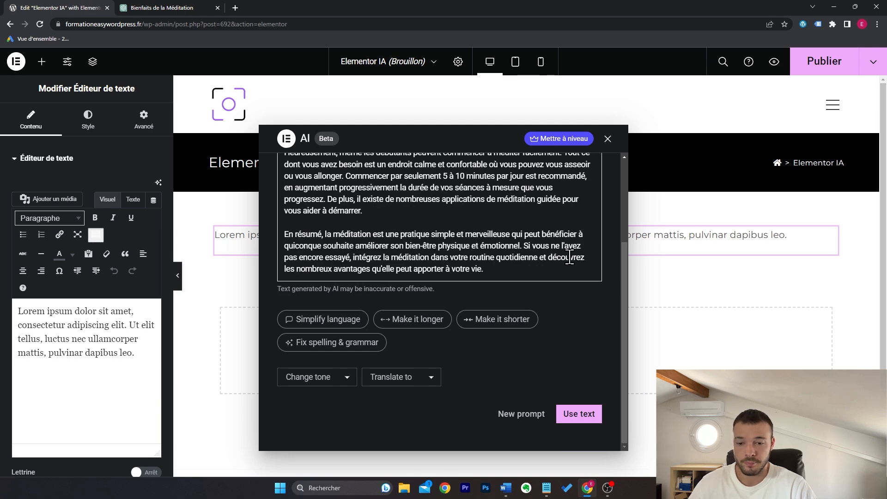
# - Insert the French meditation article into the text editor widget and look it over on the page
pyautogui.click(583, 414)
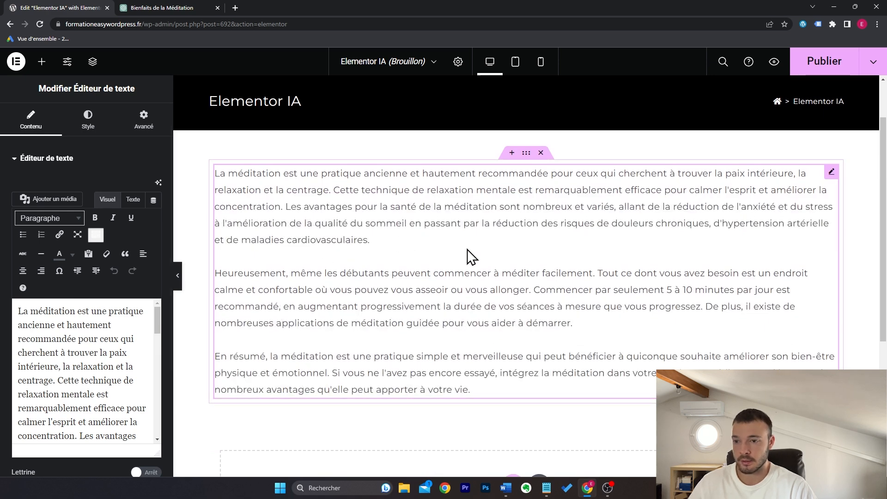
pyautogui.click(160, 183)
pyautogui.scroll(-3, 325, 273)
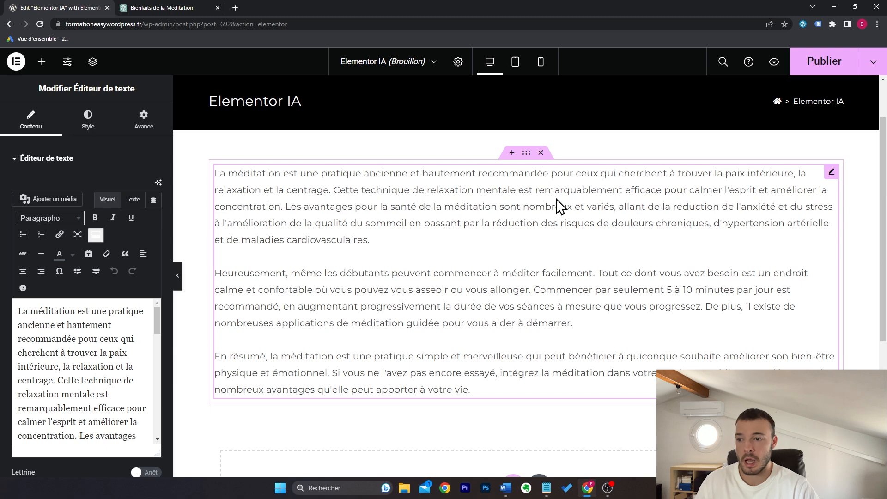
pyautogui.scroll(-3, 547, 205)
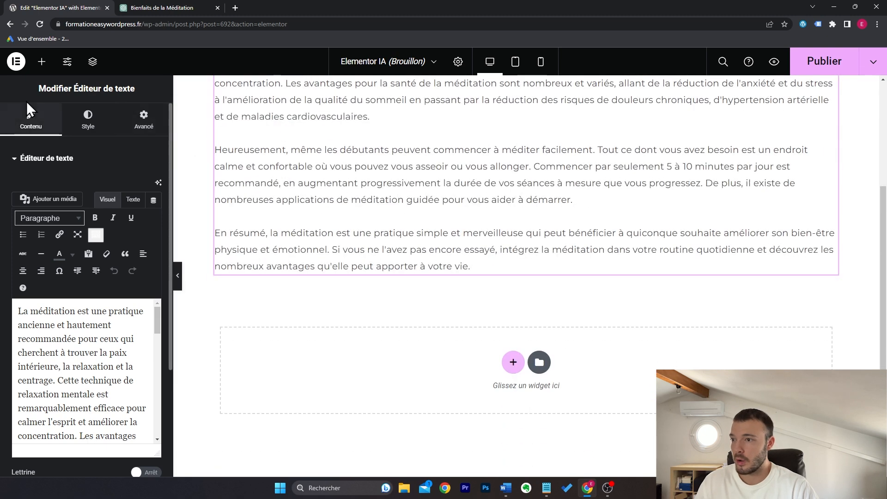
# - Add a second text editor widget directly below the meditation article
pyautogui.click(42, 61)
pyautogui.moveTo(72, 415); pyautogui.dragTo(422, 283)
# - Switch to Notepad and copy the whole sports-coach prompt asking for an inspiring "à propos" section, then minimise the window
pyautogui.hotkey('alt', 'Tab')
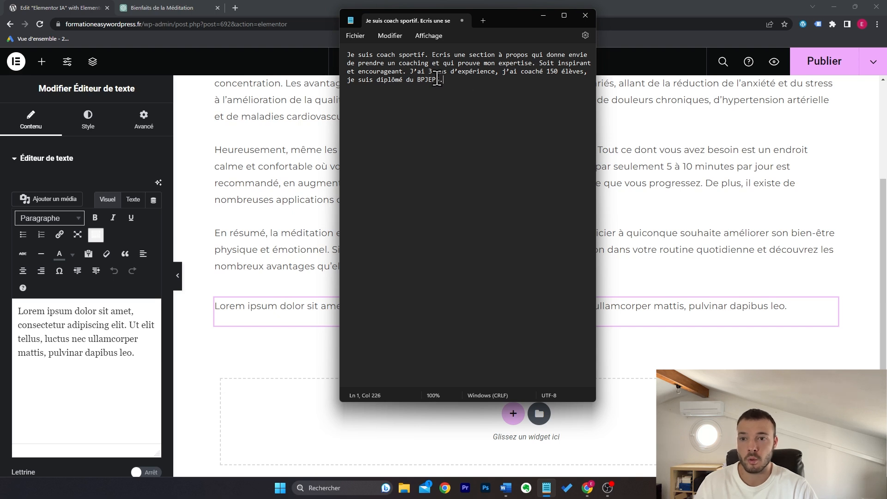
pyautogui.moveTo(443, 80); pyautogui.dragTo(410, 71)
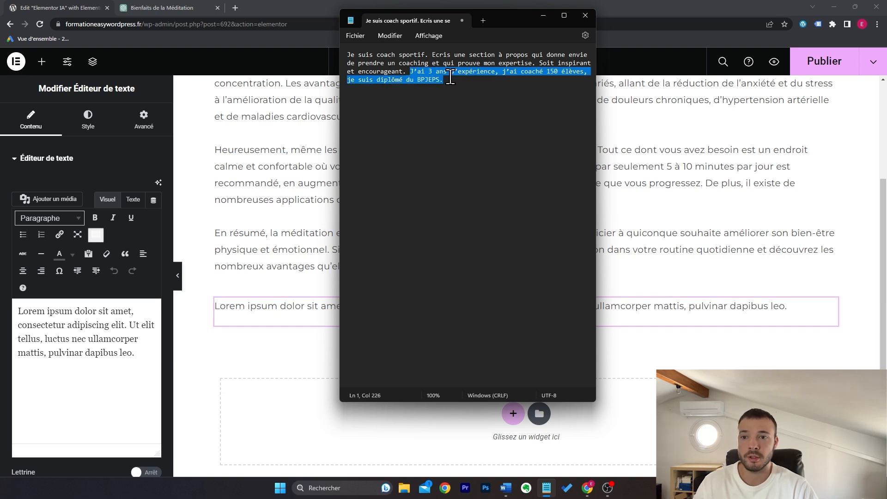
pyautogui.click(477, 91)
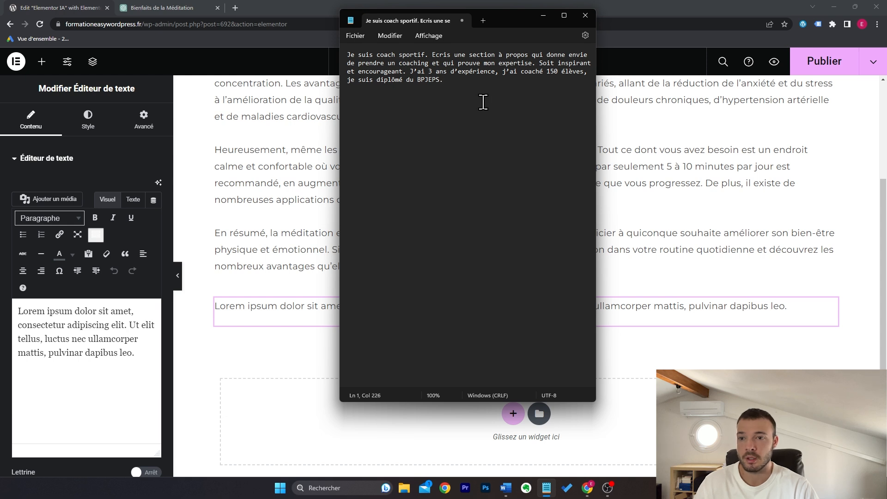
pyautogui.hotkey('ctrl', 'a')
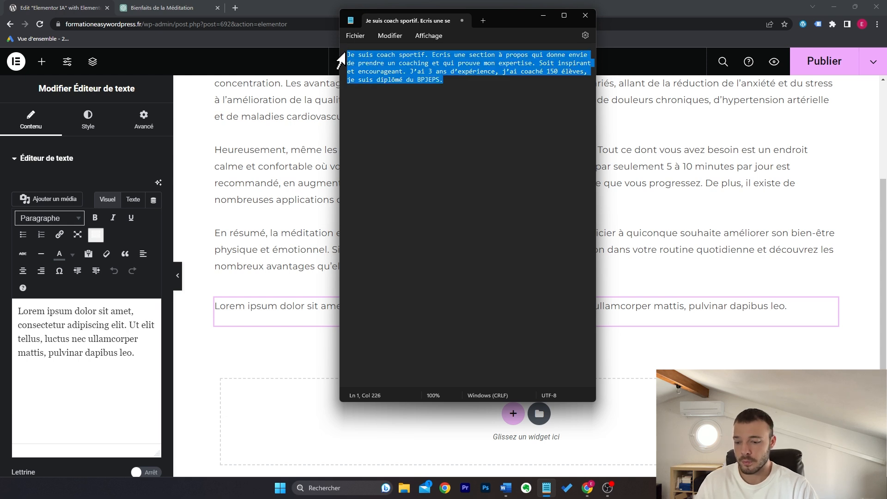
pyautogui.click(543, 16)
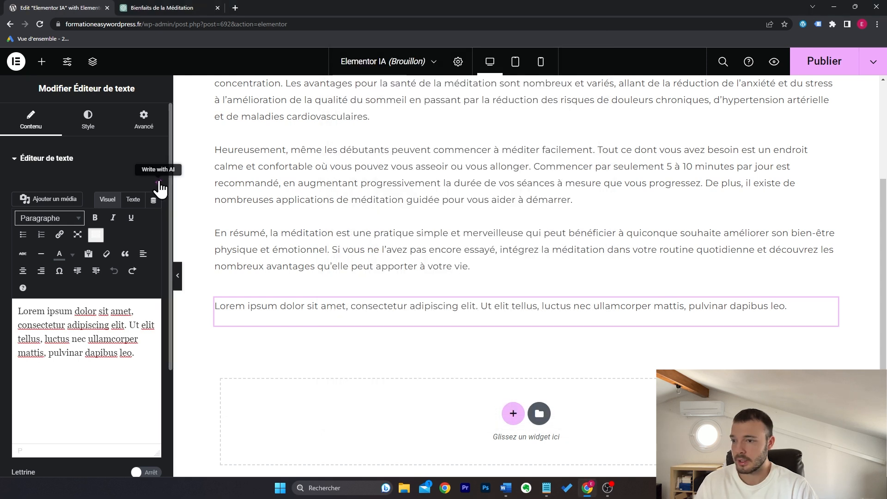
# - Have the new text widget's AI generate a text from the copied sports-coach prompt
pyautogui.click(158, 182)
pyautogui.hotkey('ctrl', 'v')
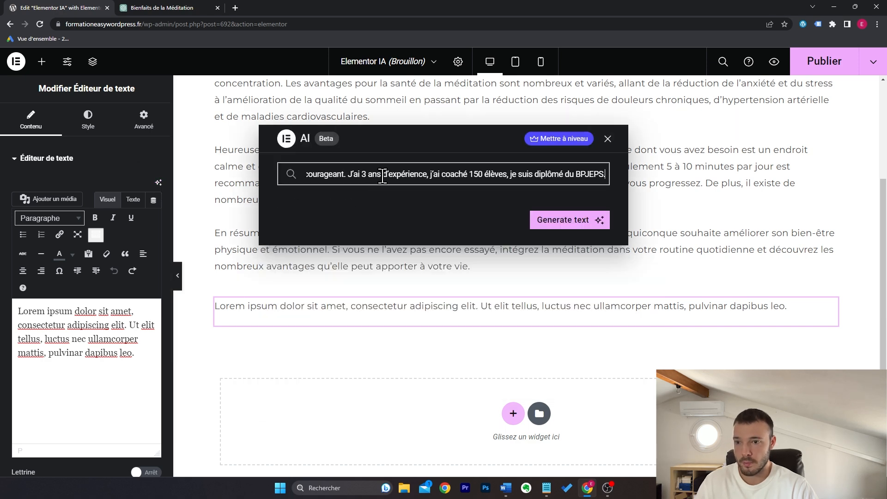
pyautogui.press('Return')
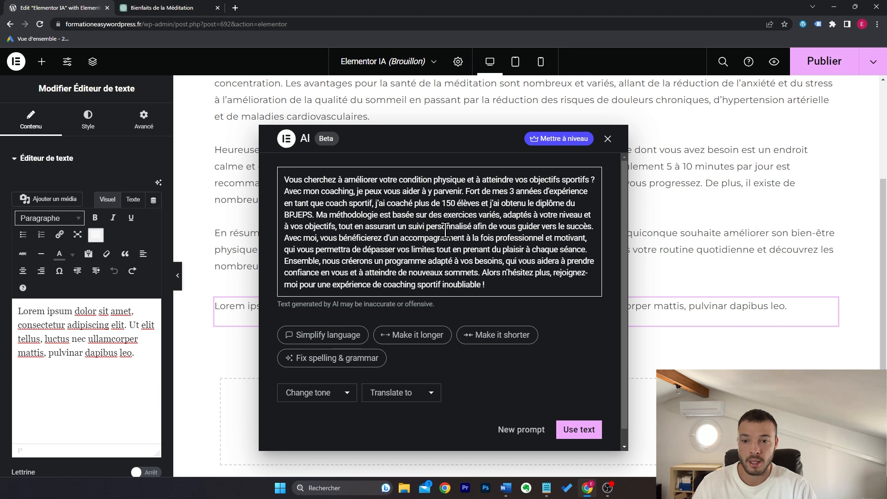
# - Check the passages on experience and personalised follow-up in the generated coaching text, and insert the text into the new widget
pyautogui.click(536, 272)
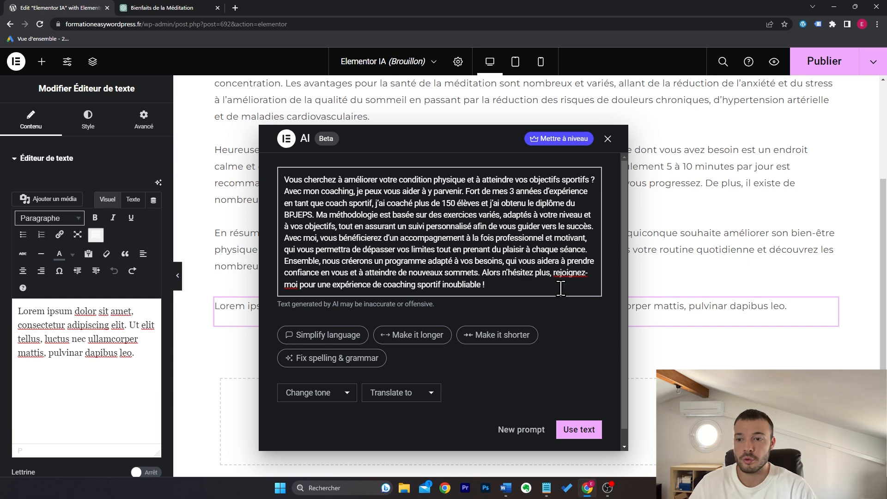
pyautogui.moveTo(466, 191); pyautogui.dragTo(588, 194)
pyautogui.click(501, 290)
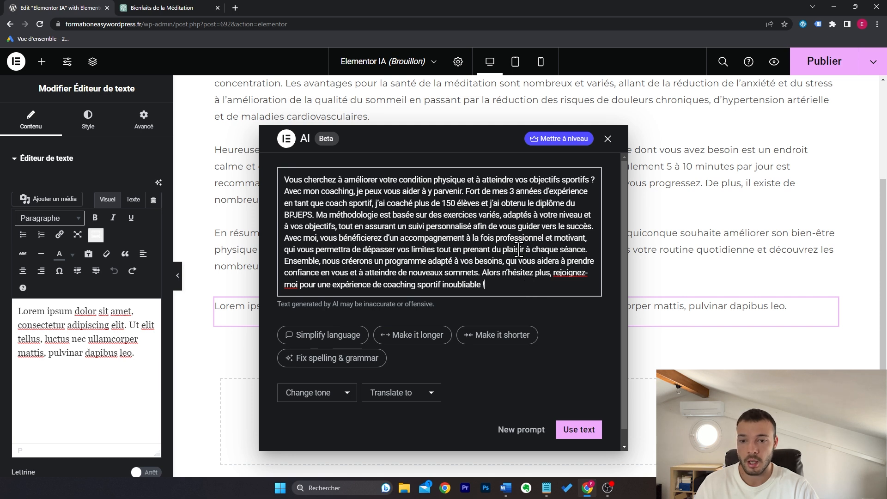
pyautogui.moveTo(501, 226); pyautogui.dragTo(517, 226)
pyautogui.click(510, 285)
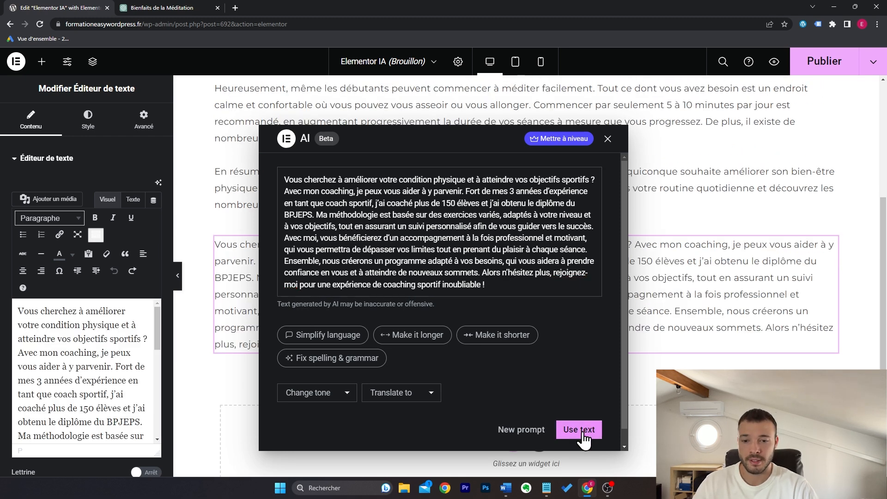
pyautogui.click(583, 434)
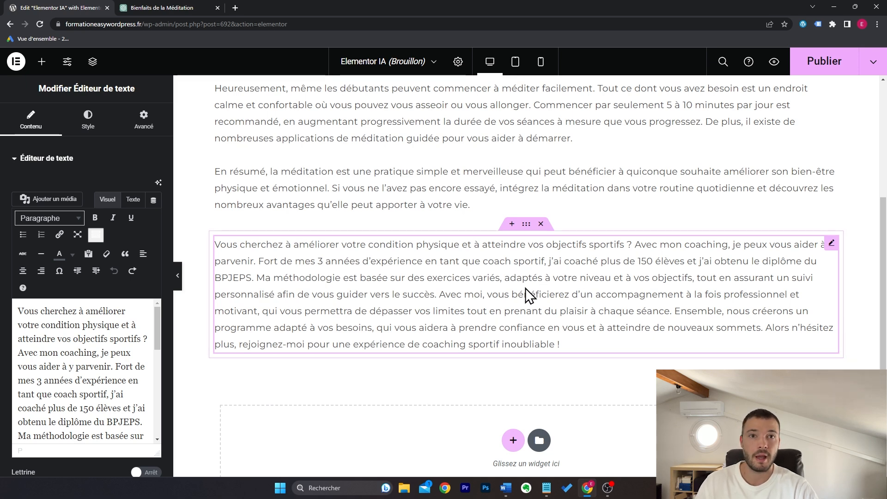
# - Switch to ChatGPT and send the prompt "Ecris un plan pour un article de blog optimisé en SEO sur les bienfaits de la méditation."
pyautogui.hotkey('ctrl', 'Tab')
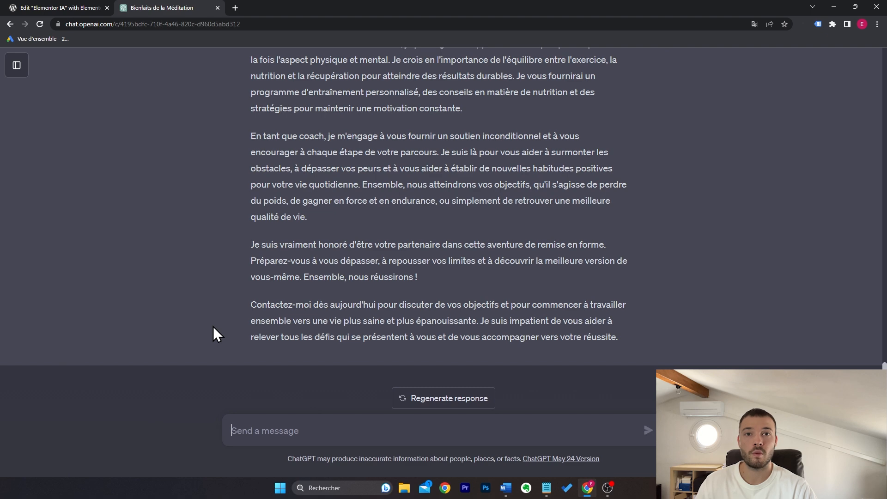
pyautogui.write('Ecris un plan pour un article de blog optimisé en SEO sur les bienfaits de la méditation.')
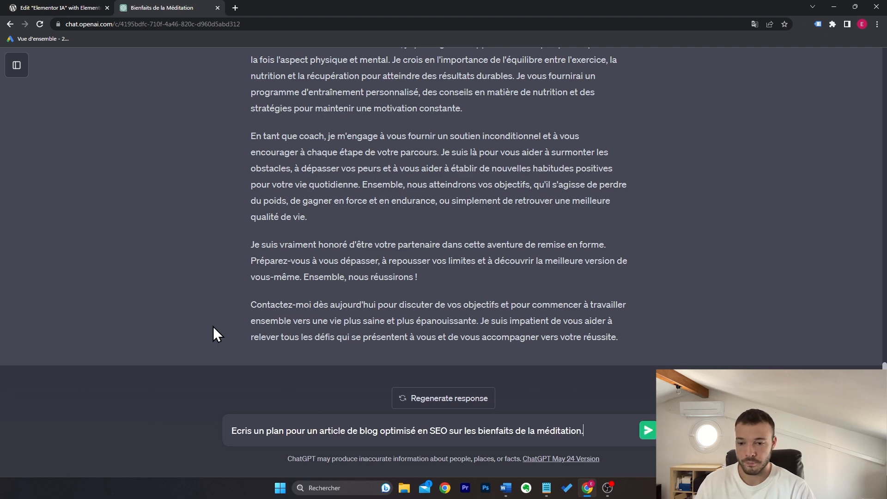
pyautogui.press('Return')
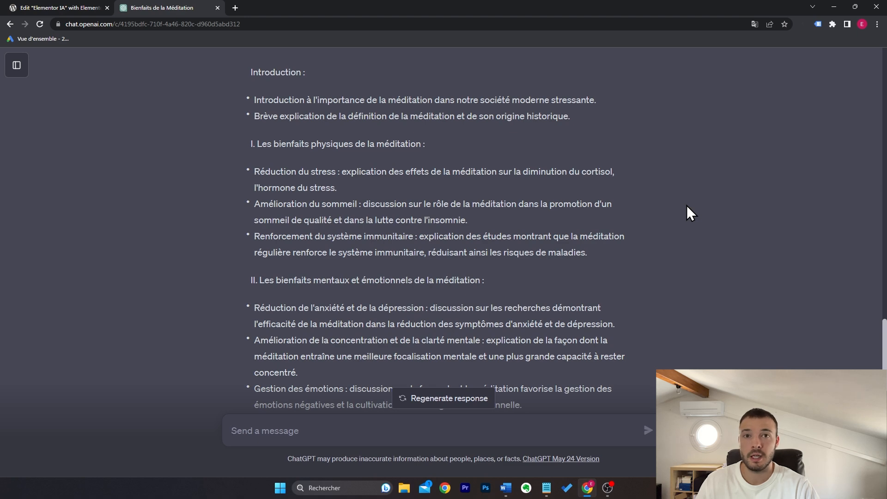
# - Examine the section headings and bullet points of ChatGPT's meditation article outline from the title down to the conclusion
pyautogui.moveTo(438, 145); pyautogui.dragTo(248, 141)
pyautogui.moveTo(260, 296); pyautogui.dragTo(477, 270)
pyautogui.scroll(-5, 477, 270)
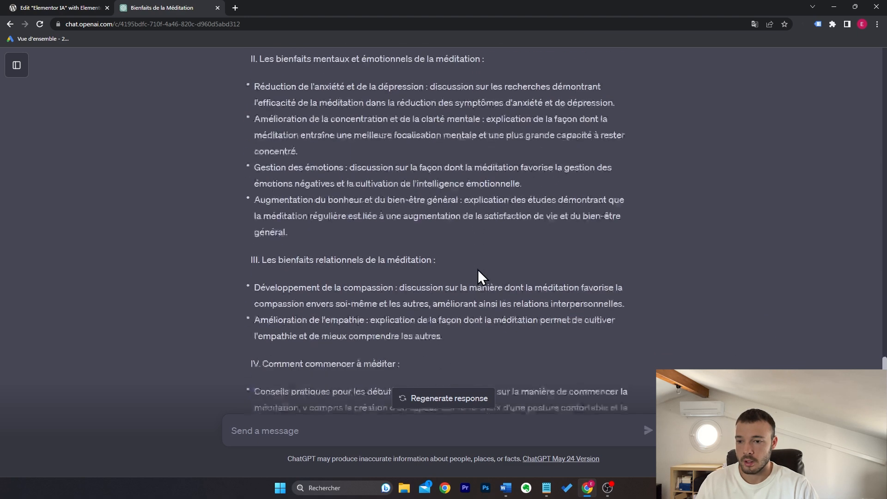
pyautogui.moveTo(448, 231); pyautogui.dragTo(252, 242)
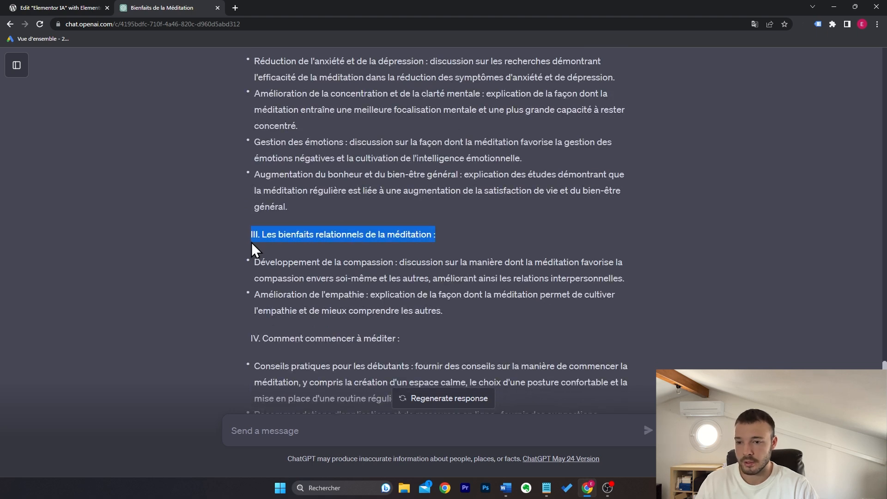
pyautogui.click(251, 242)
pyautogui.scroll(-2, 284, 215)
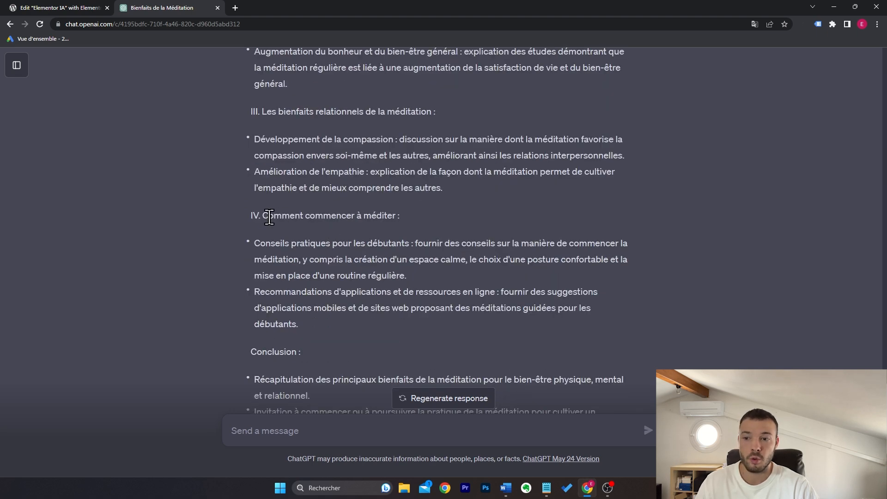
pyautogui.scroll(9, 550, 215)
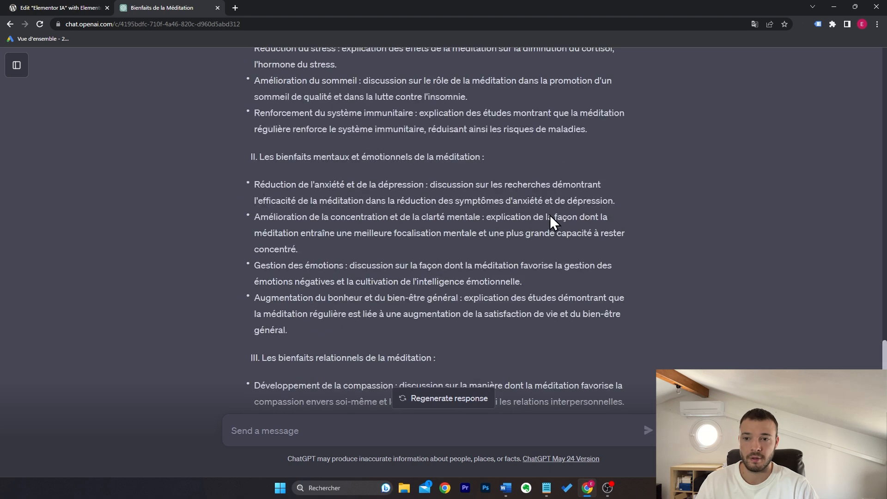
pyautogui.scroll(1, 550, 215)
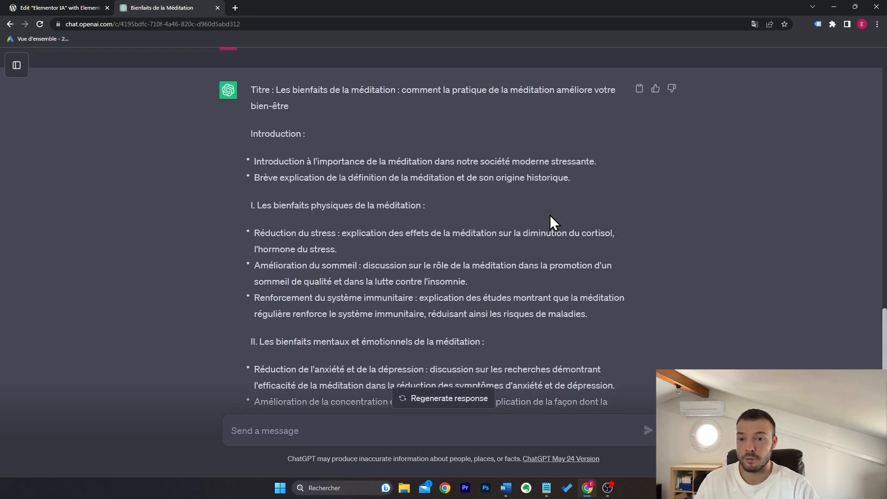
pyautogui.scroll(-13, 550, 215)
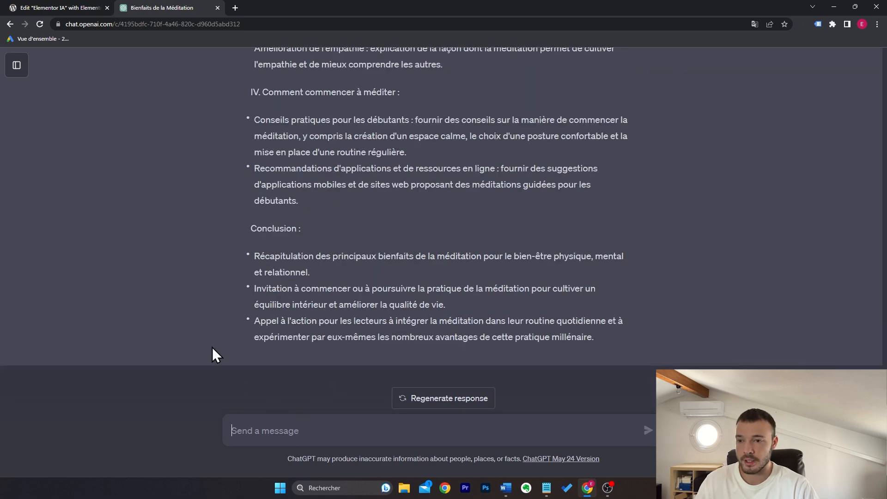
pyautogui.scroll(9, 218, 331)
pyautogui.scroll(3, 218, 331)
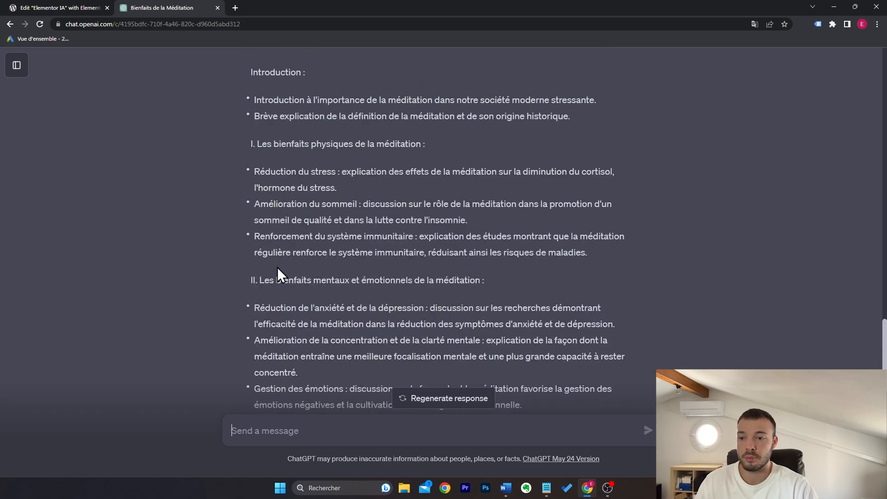
pyautogui.scroll(-4, 222, 314)
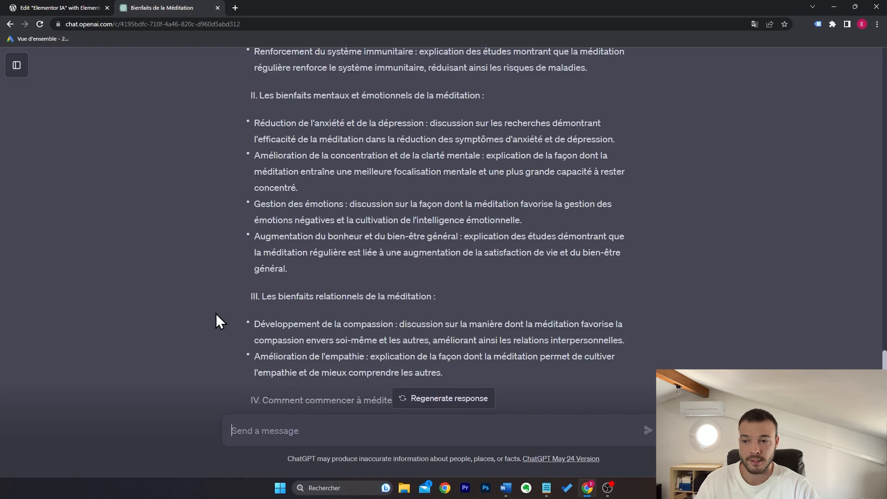
pyautogui.scroll(-6, 216, 319)
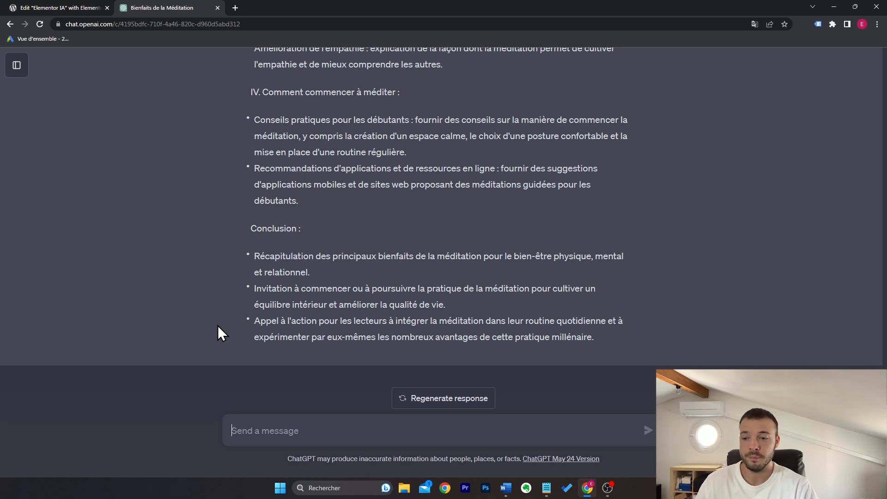
# - Copy the sports-coach "à propos" prompt from Notepad and send it as a new message in ChatGPT
pyautogui.click(546, 488)
pyautogui.hotkey('ctrl', 'c')
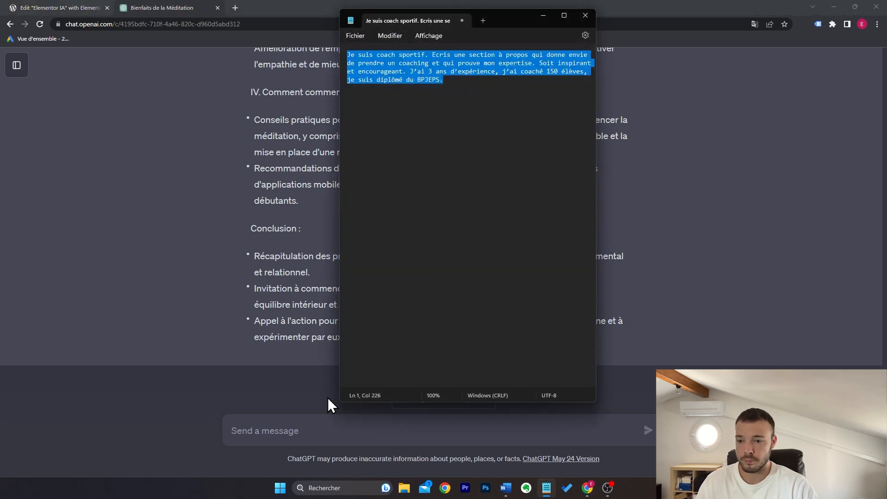
pyautogui.click(305, 430)
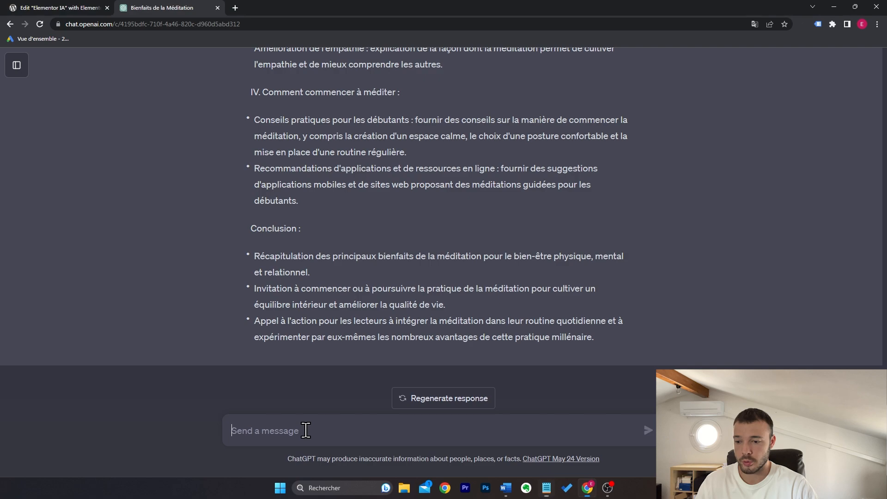
pyautogui.hotkey('ctrl', 'v')
pyautogui.press('Return')
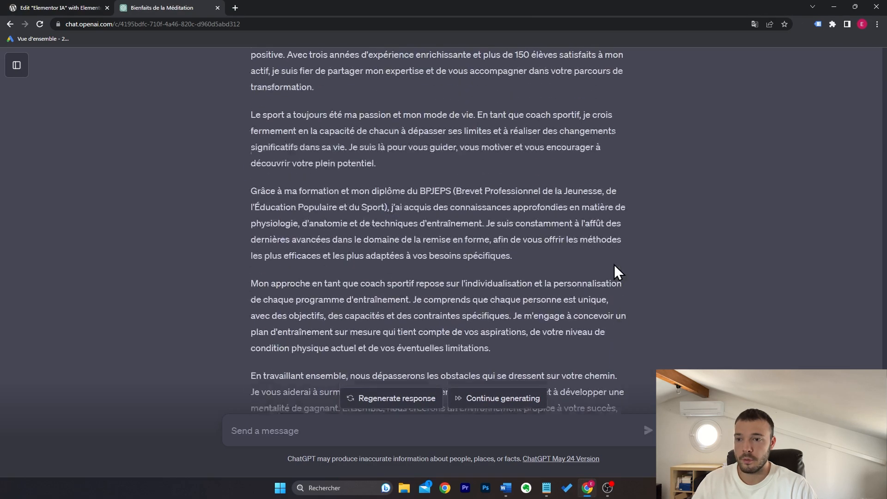
# - Read through ChatGPT's coach "À propos de moi" section against the prompt, highlighting its opening sentences from "Bienvenue !" to "positive."
pyautogui.scroll(5, 614, 264)
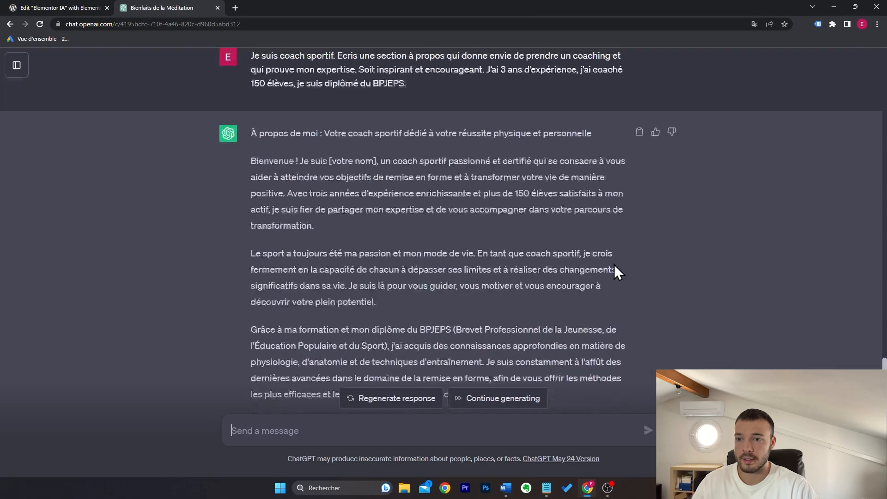
pyautogui.scroll(-8, 614, 264)
pyautogui.scroll(6, 614, 266)
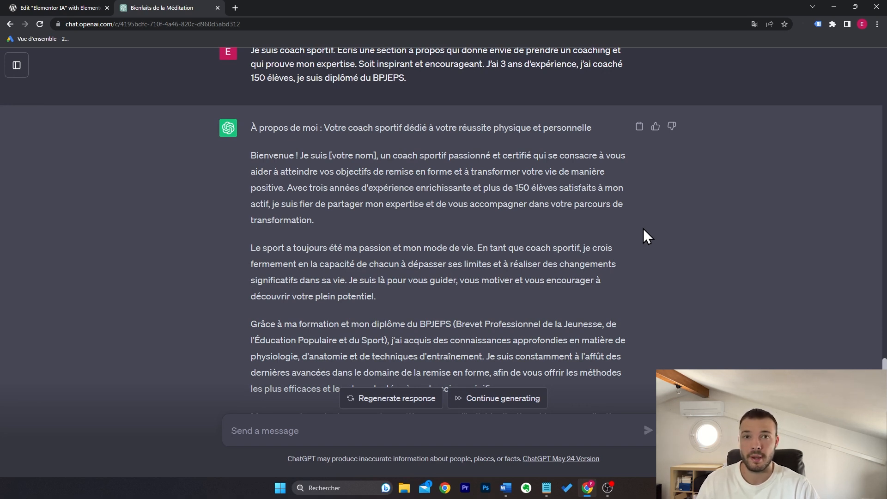
pyautogui.scroll(3, 489, 186)
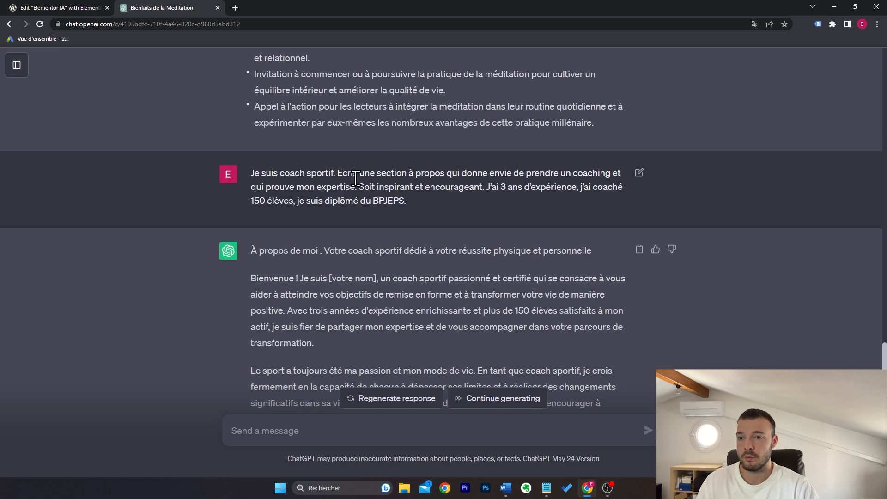
pyautogui.scroll(-3, 415, 197)
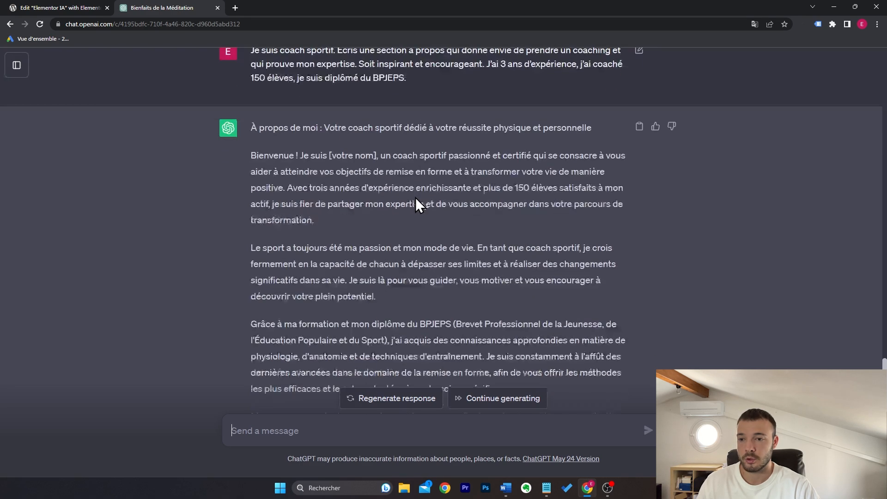
pyautogui.scroll(-1, 376, 223)
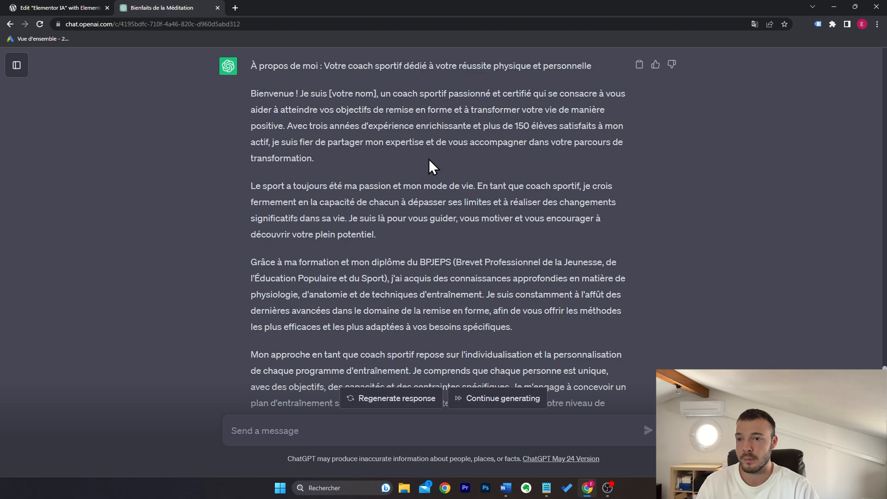
pyautogui.moveTo(287, 126); pyautogui.dragTo(248, 91)
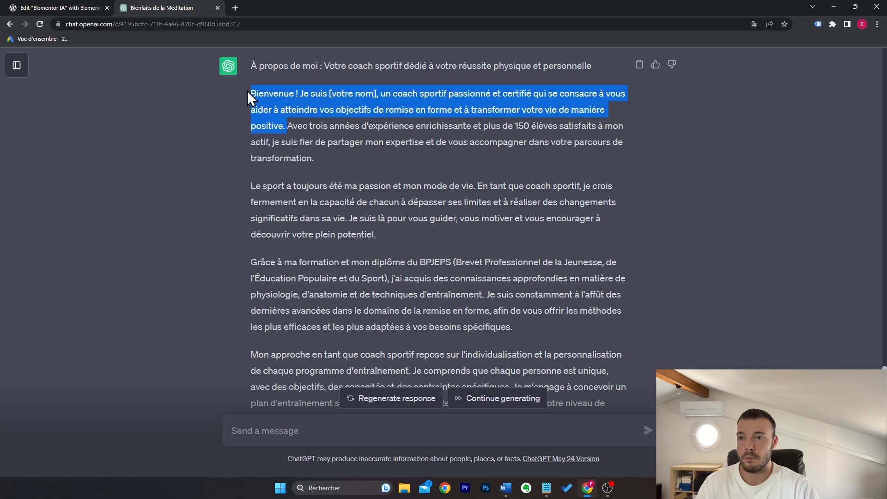
# - Compare ChatGPT's long coach section with Elementor's paragraph, checking the "[votre nom]" placeholder, the 150 élèves mention and the BPJEPS diploma
pyautogui.click(339, 156)
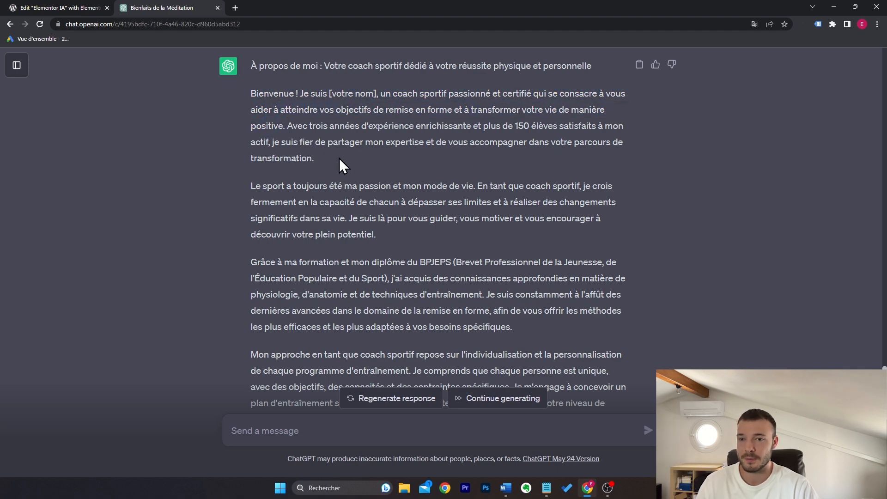
pyautogui.hotkey('ctrl', 'Tab')
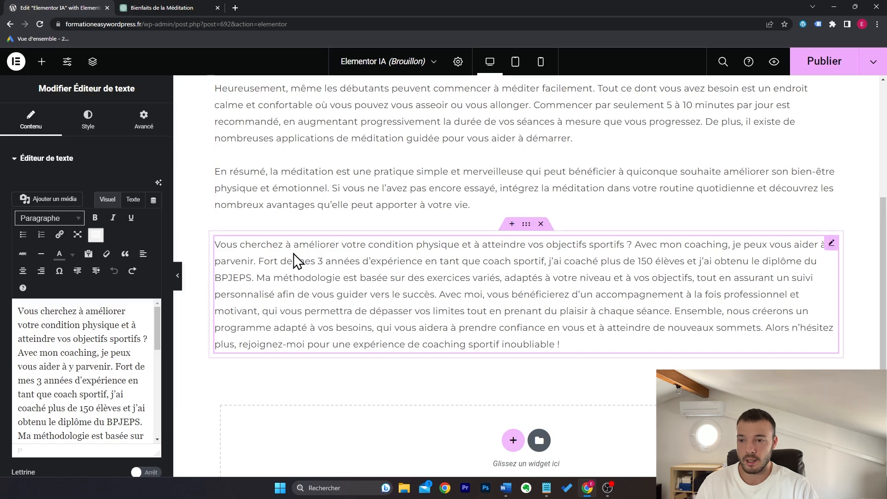
pyautogui.hotkey('ctrl', 'Tab')
pyautogui.moveTo(377, 96); pyautogui.dragTo(329, 92)
pyautogui.click(368, 165)
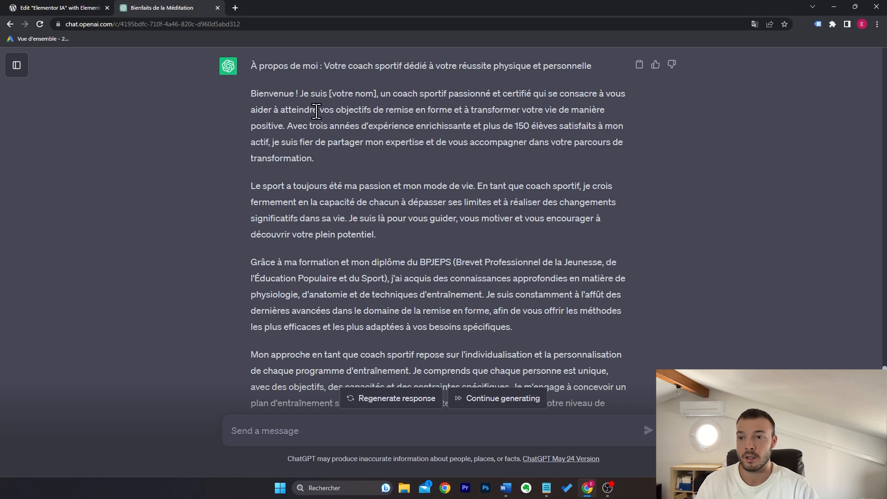
pyautogui.moveTo(515, 126); pyautogui.dragTo(589, 123)
pyautogui.click(515, 190)
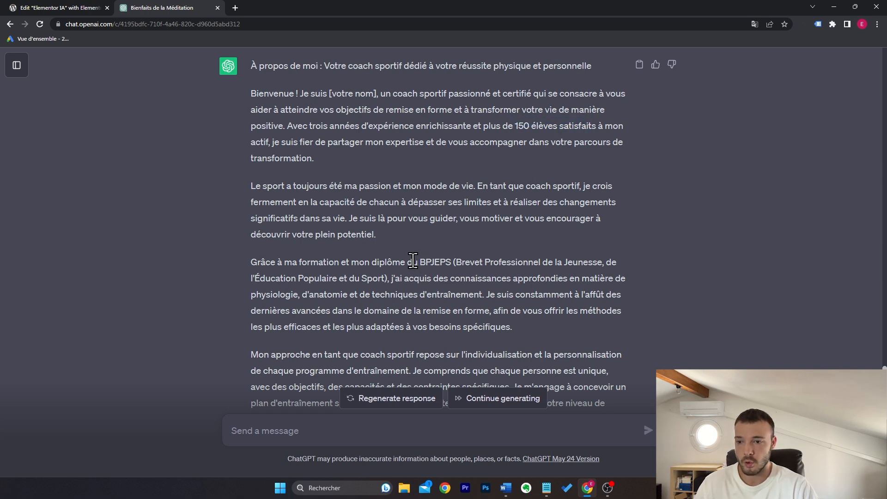
pyautogui.moveTo(420, 262); pyautogui.dragTo(454, 262)
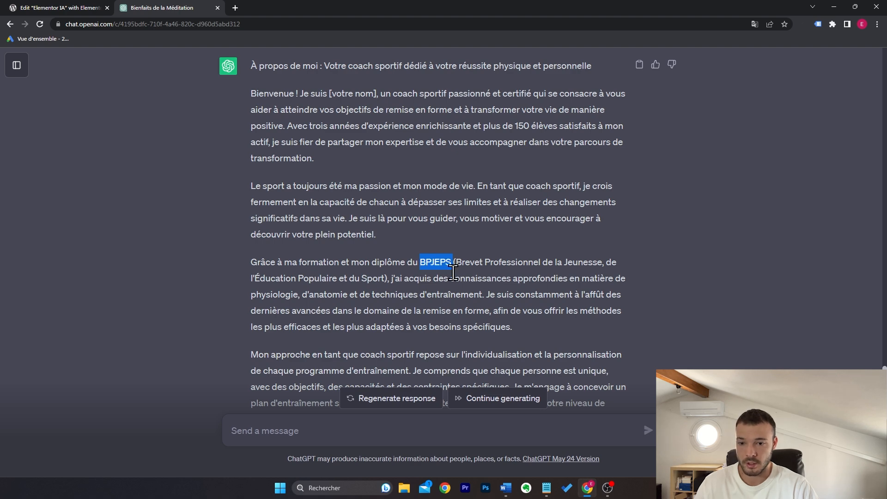
pyautogui.click(529, 323)
pyautogui.scroll(-4, 529, 323)
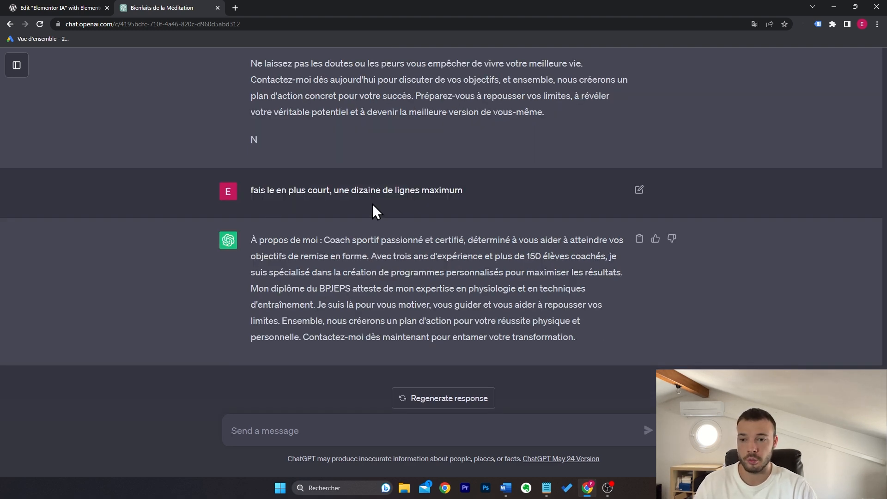
# - Read ChatGPT's shortened coach section, highlighting the full text and its closing call to action, and compare that ending with Elementor's paragraph
pyautogui.moveTo(324, 240); pyautogui.dragTo(599, 341)
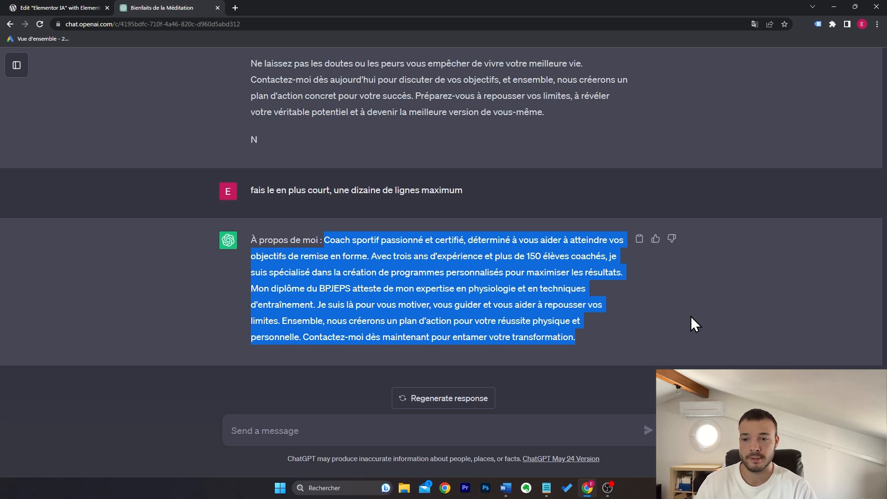
pyautogui.click(657, 313)
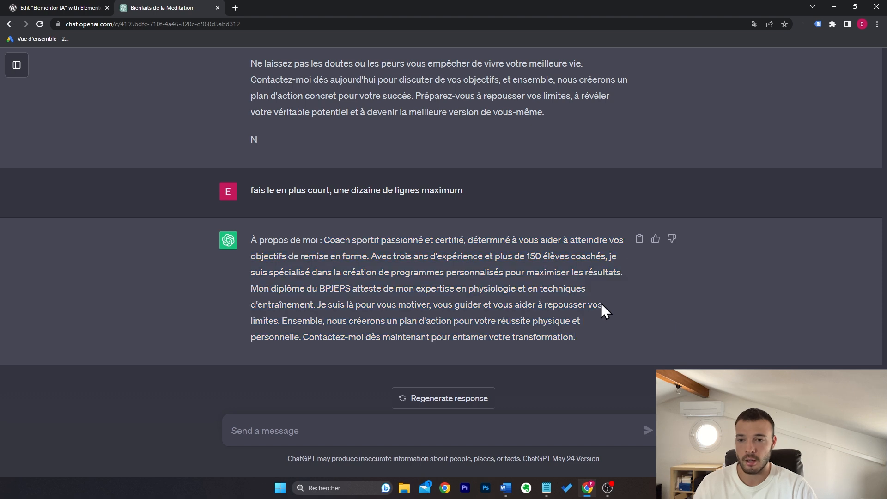
pyautogui.moveTo(606, 339); pyautogui.dragTo(305, 341)
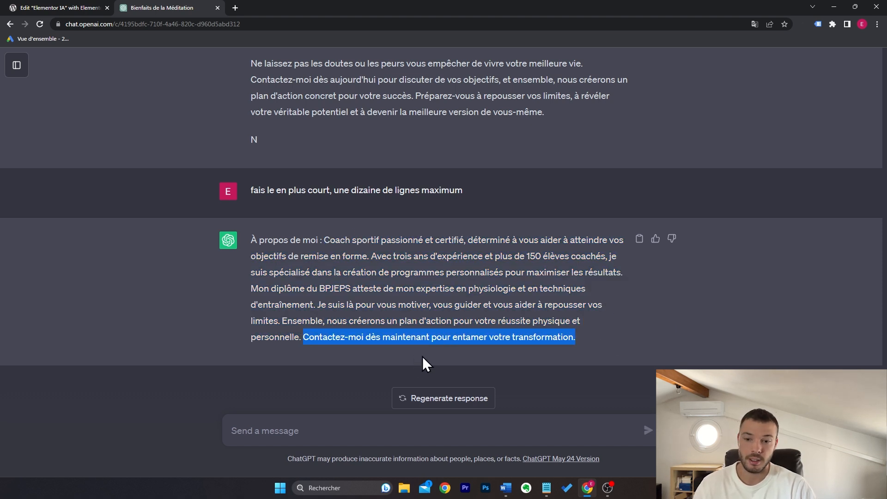
pyautogui.click(79, 8)
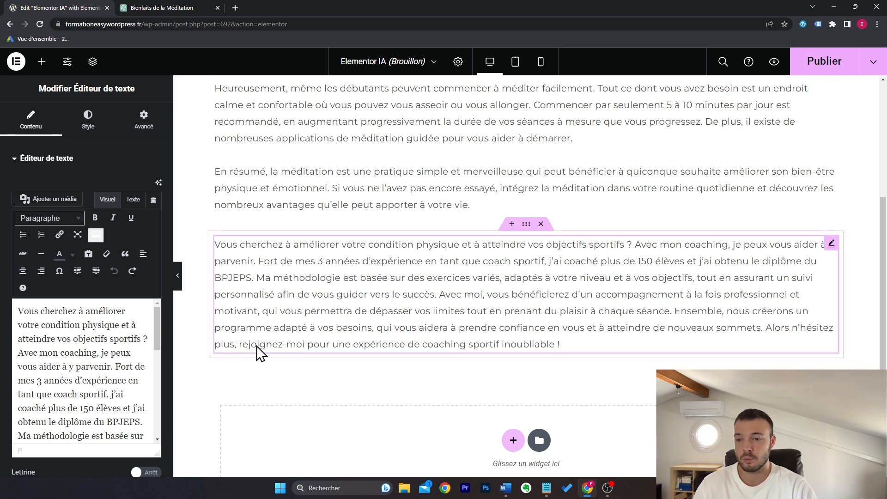
pyautogui.click(177, 7)
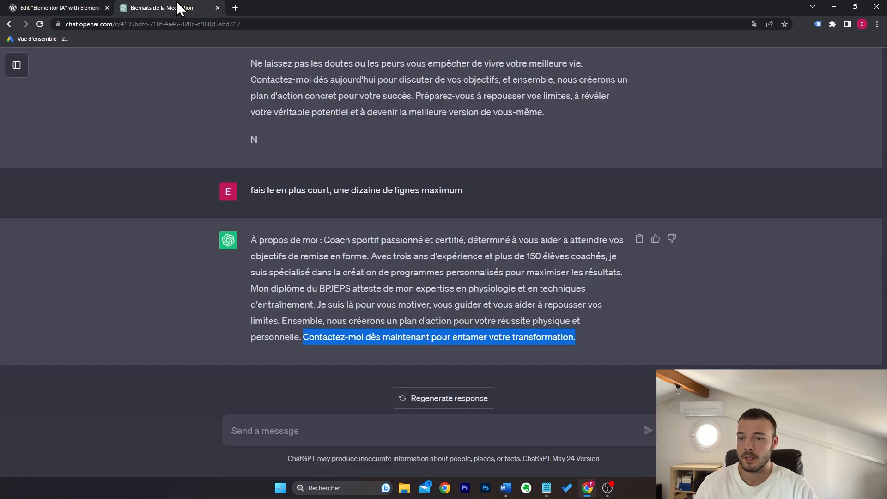
pyautogui.click(409, 363)
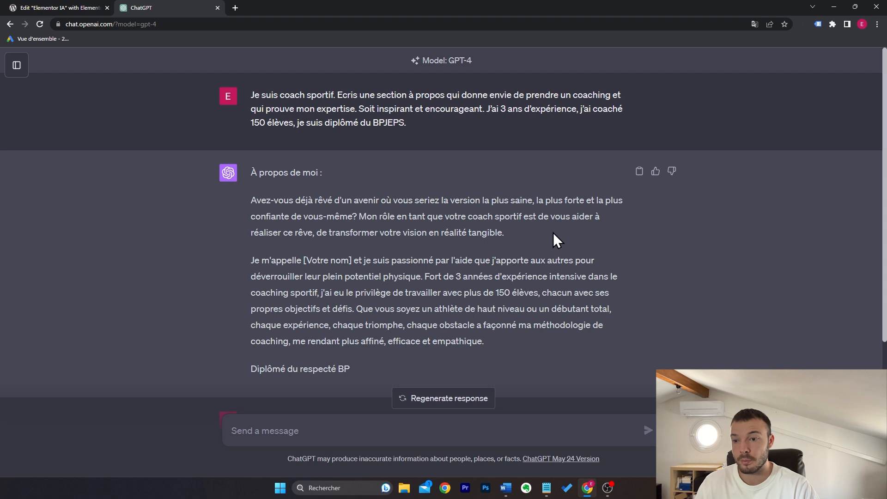
# - Read the GPT-4 version of the coach section, highlighting its opening question and the paragraph introducing the coach
pyautogui.moveTo(251, 199); pyautogui.dragTo(357, 216)
pyautogui.moveTo(253, 263); pyautogui.dragTo(523, 345)
pyautogui.click(523, 345)
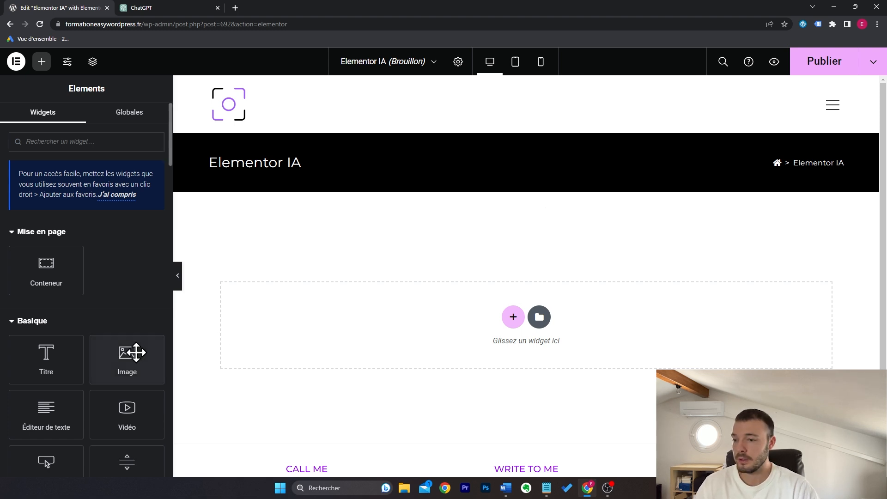
# - Add an Image widget to the empty Elementor page and enter the AI image prompt "un freelance qui travaille sur l'ordinateur"
pyautogui.moveTo(125, 357); pyautogui.dragTo(340, 330)
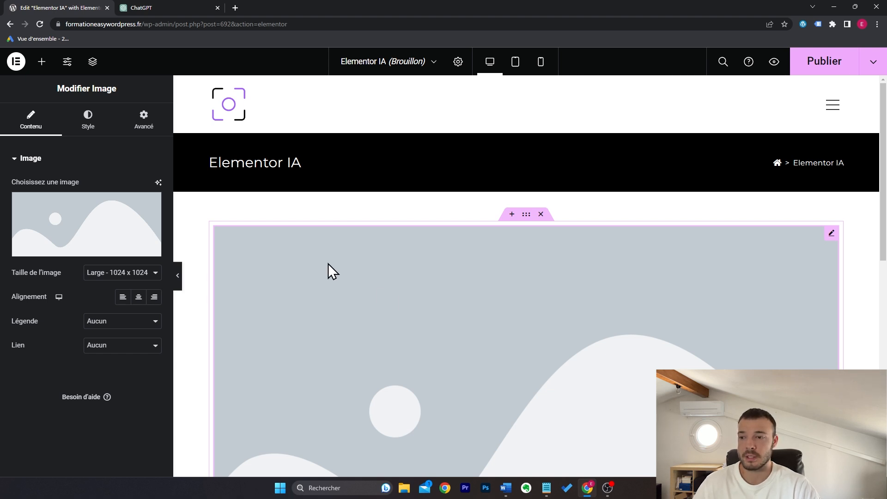
pyautogui.click(159, 183)
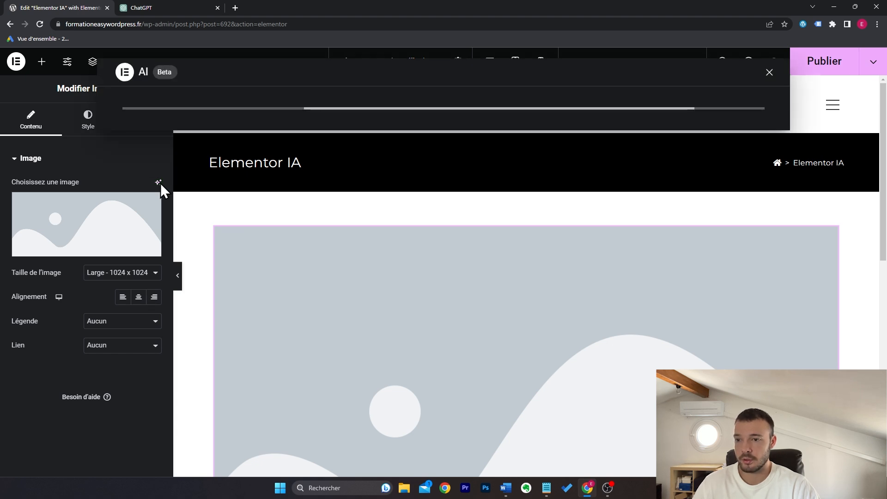
pyautogui.scroll(-3, 703, 340)
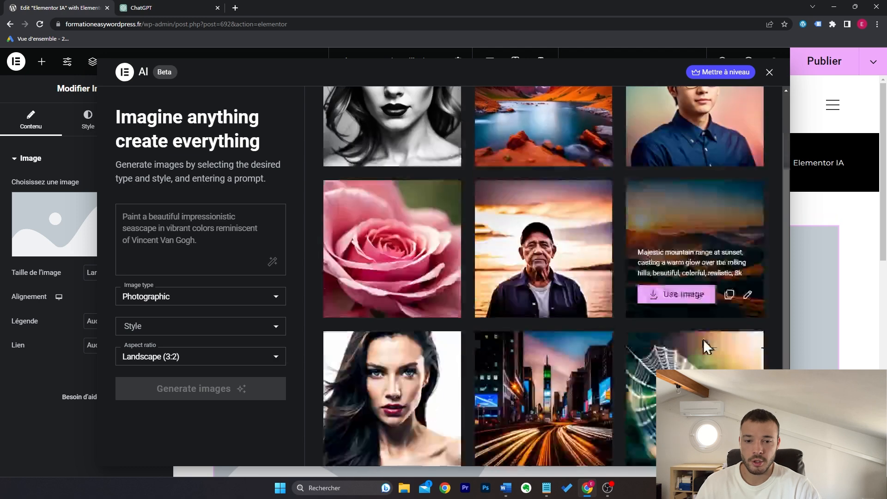
pyautogui.scroll(3, 683, 280)
pyautogui.click(258, 218)
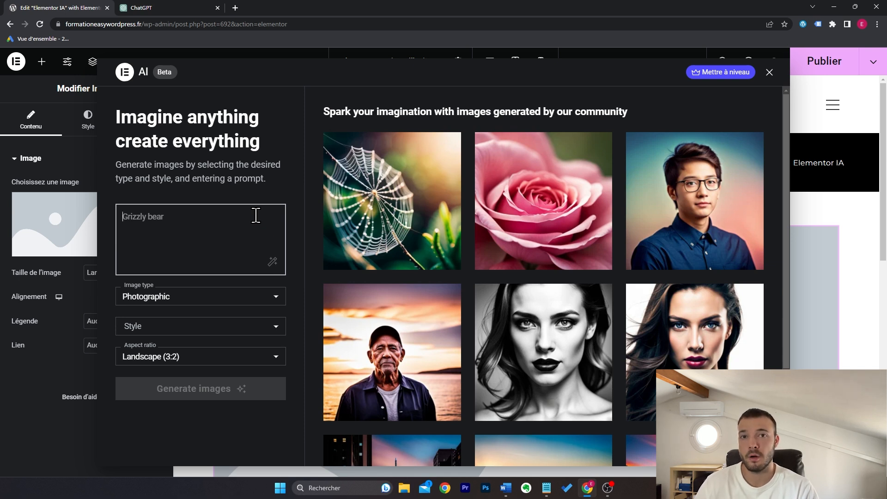
pyautogui.write("un freelance qui travaille sur l'ordinateur")
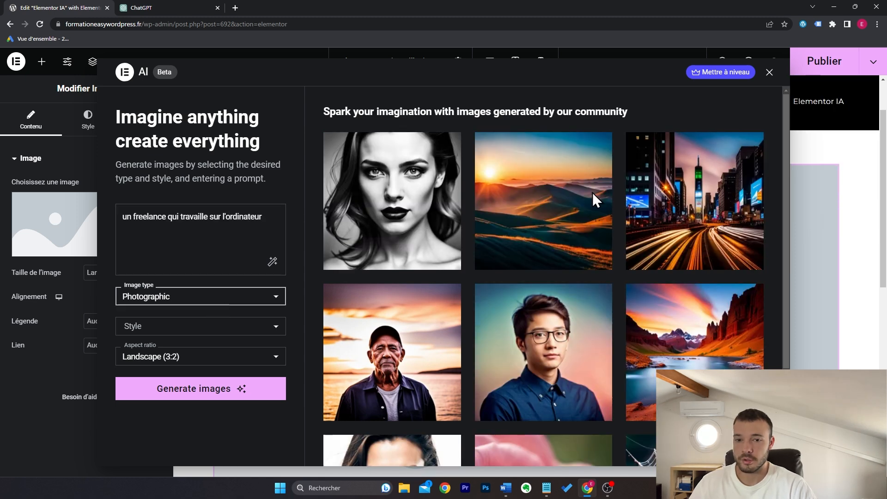
# - Browse the community sample images for the Photographic and Background image types
pyautogui.scroll(-2, 657, 277)
pyautogui.scroll(-1, 639, 287)
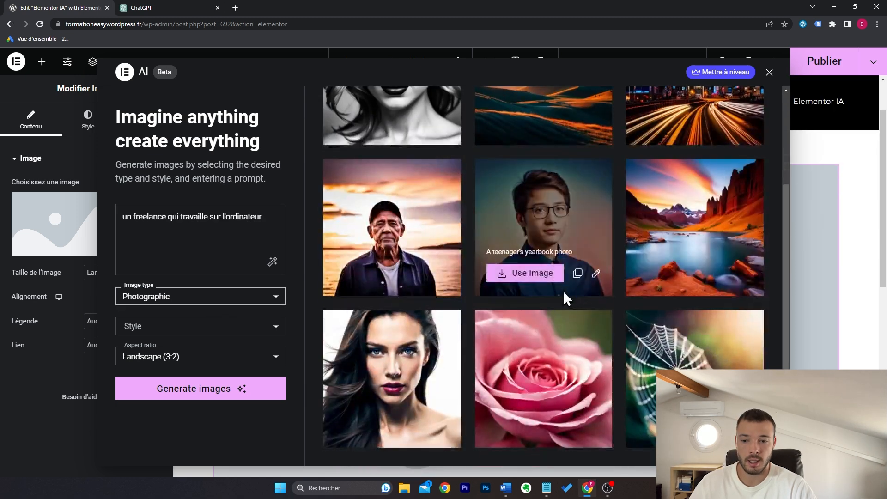
pyautogui.scroll(3, 617, 265)
pyautogui.click(281, 296)
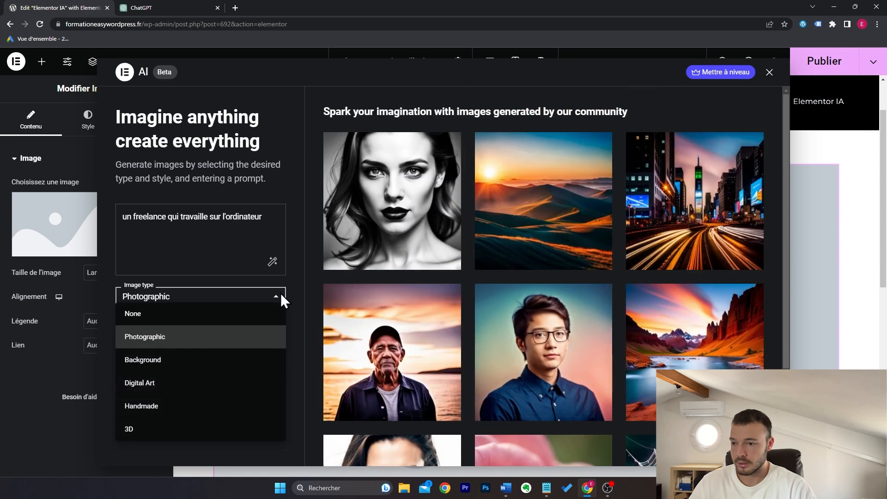
pyautogui.click(240, 364)
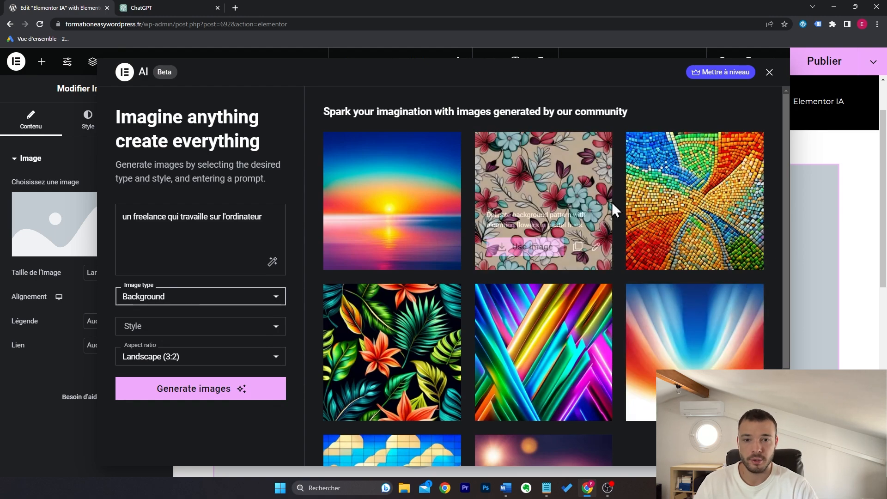
pyautogui.scroll(-1, 578, 276)
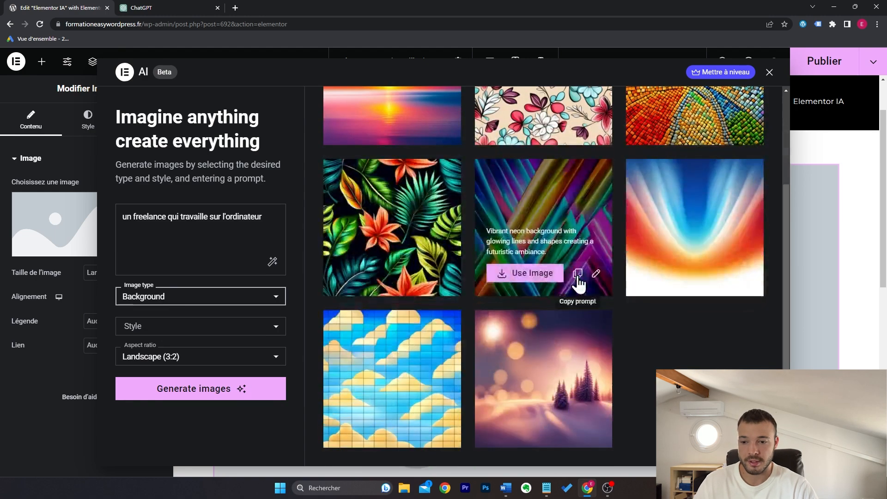
pyautogui.scroll(3, 578, 282)
# - Browse the community sample images for the Digital Art, Handmade and 3D image types
pyautogui.click(231, 297)
pyautogui.click(233, 381)
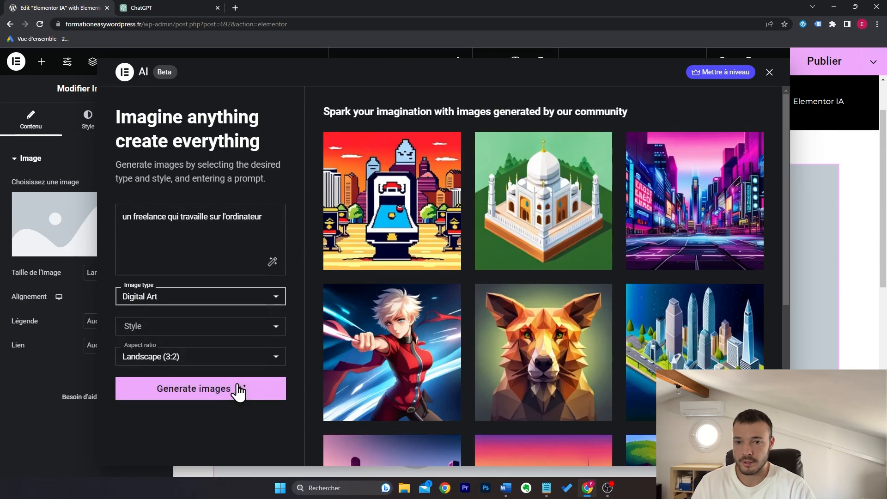
pyautogui.scroll(-5, 667, 217)
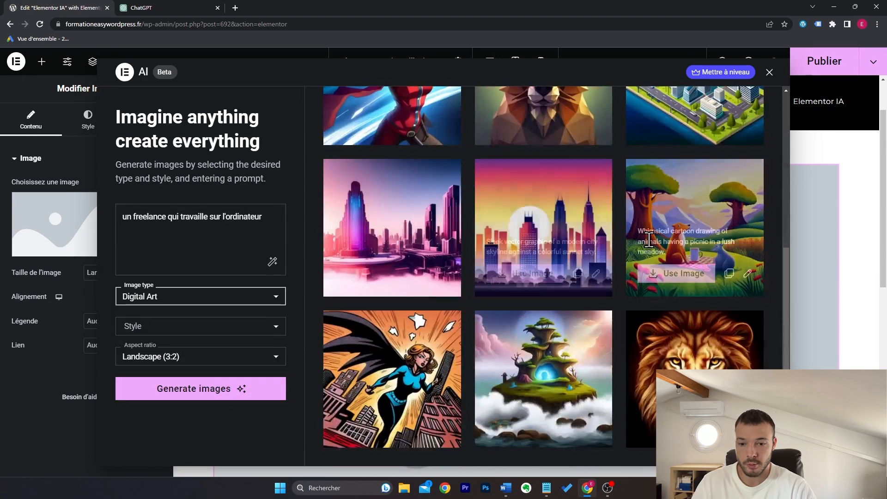
pyautogui.click(231, 297)
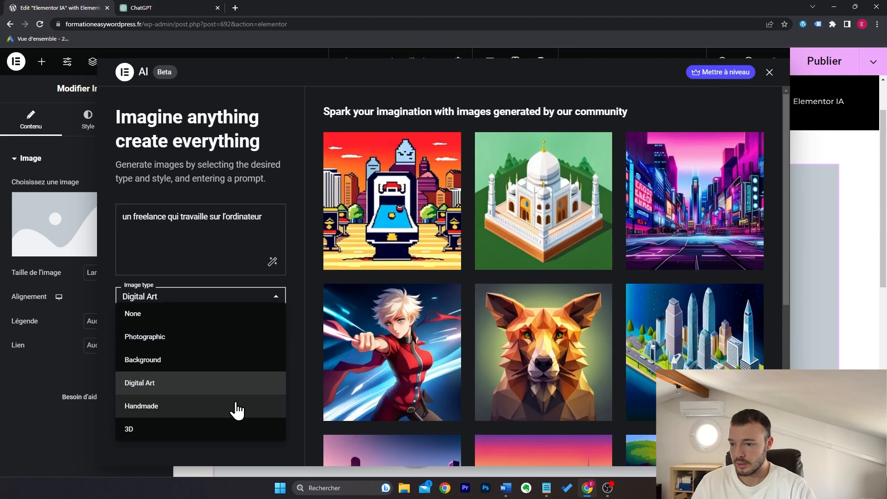
pyautogui.click(236, 407)
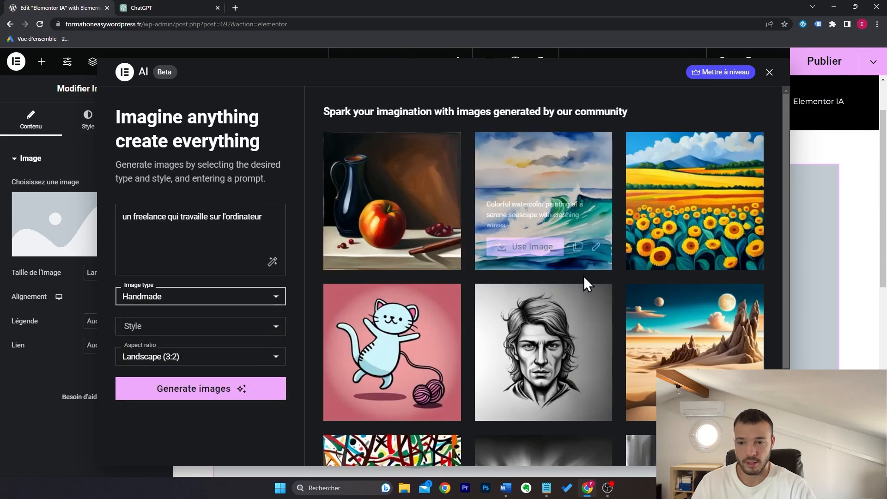
pyautogui.scroll(-3, 583, 277)
pyautogui.click(273, 296)
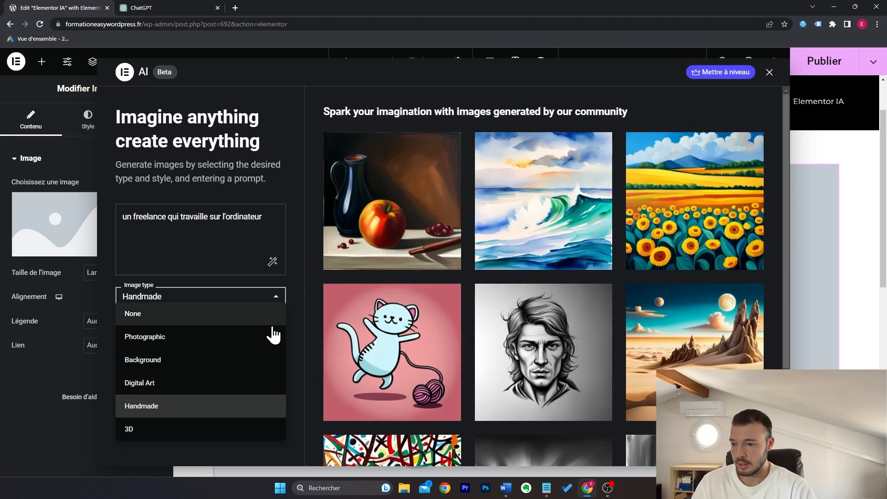
pyautogui.click(230, 426)
pyautogui.scroll(-3, 739, 234)
pyautogui.scroll(3, 733, 234)
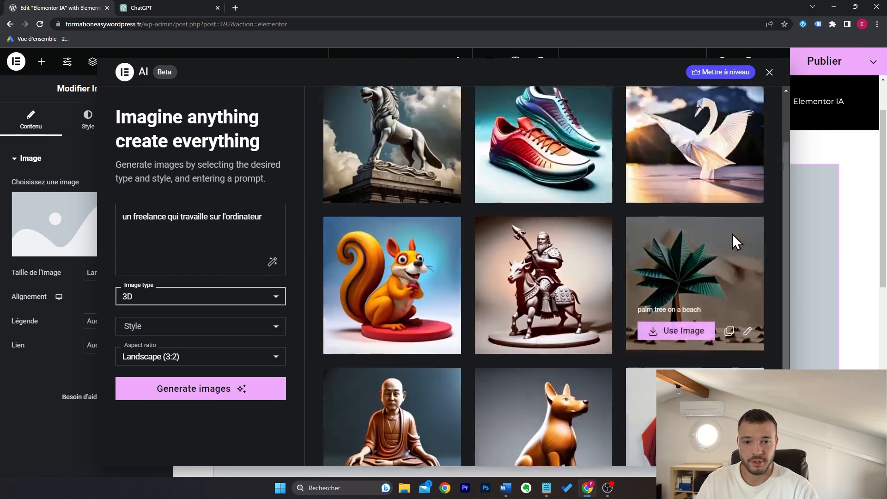
# - Set the image type to Photographic and review its style options and sample images
pyautogui.click(277, 298)
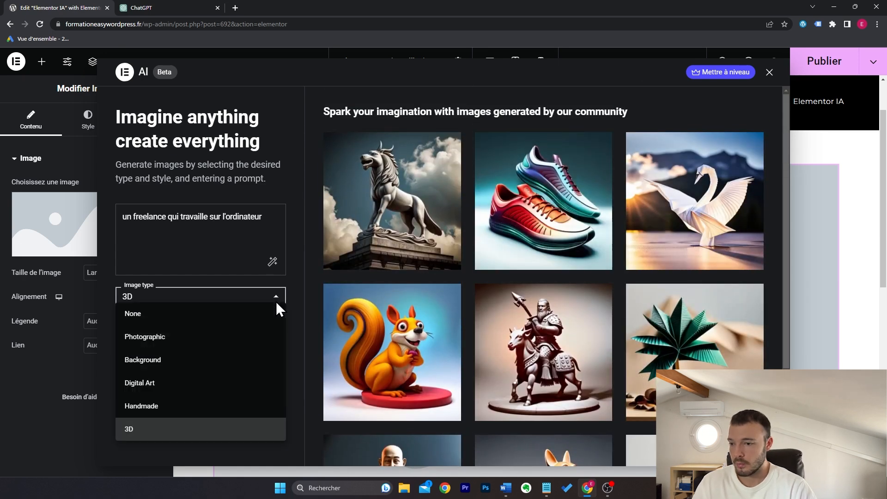
pyautogui.click(245, 336)
pyautogui.click(209, 326)
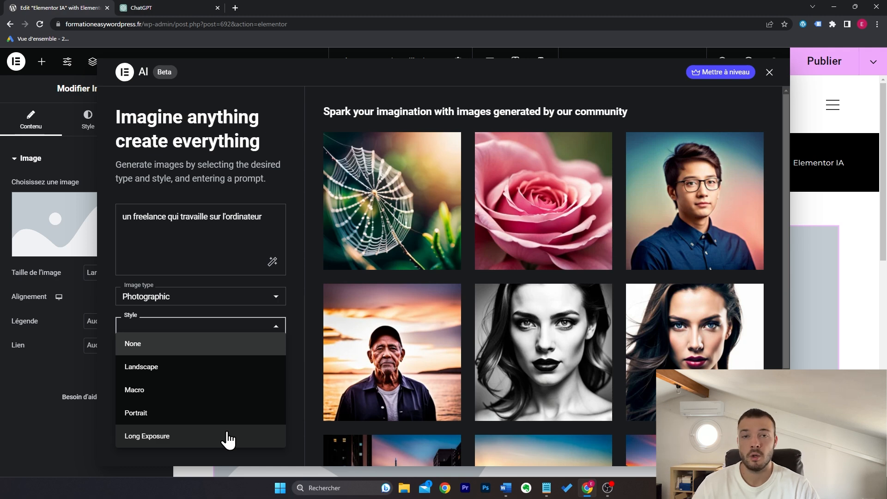
pyautogui.scroll(-3, 399, 405)
pyautogui.moveTo(525, 373)
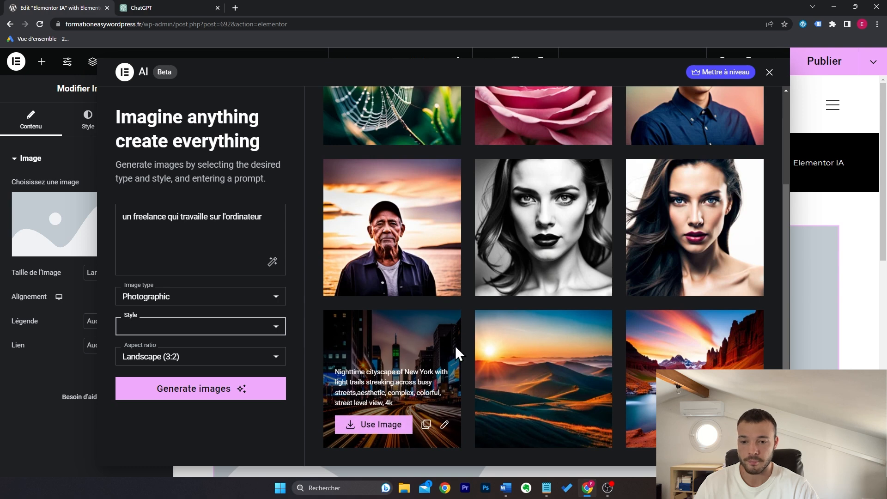
# - Search Google Images in a new tab for "exposition longue cascade" and look at the long-exposure waterfall photos
pyautogui.click(235, 8)
pyautogui.write('exposi')
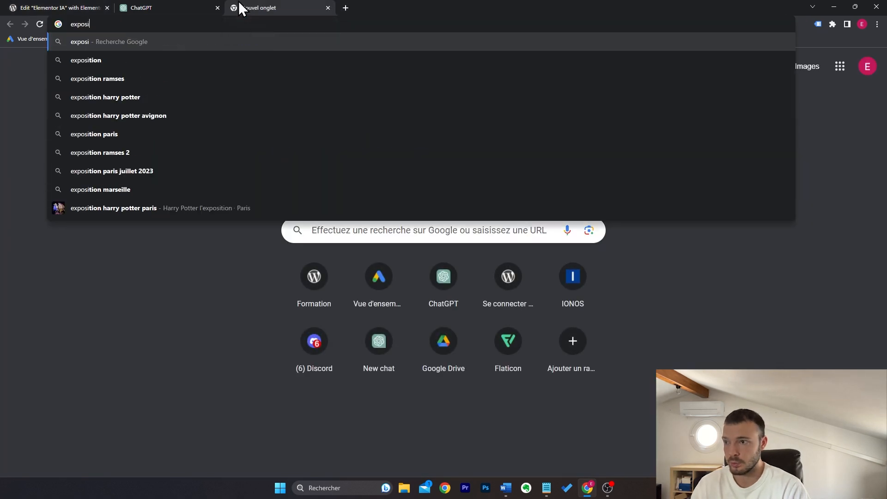
pyautogui.write('tion longue cascade')
pyautogui.press('Return')
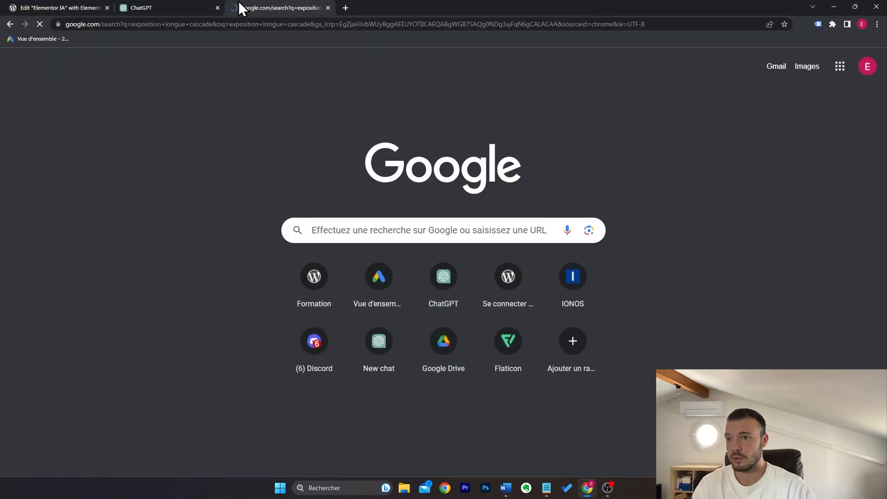
pyautogui.click(124, 113)
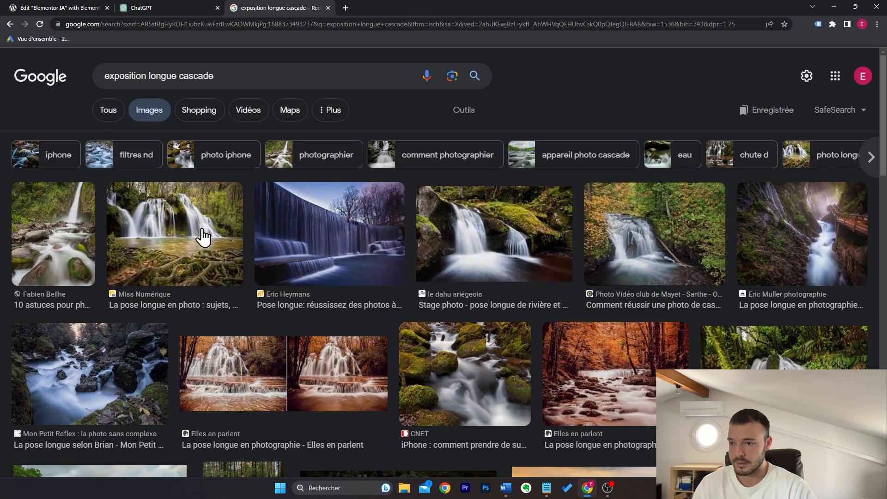
pyautogui.click(471, 263)
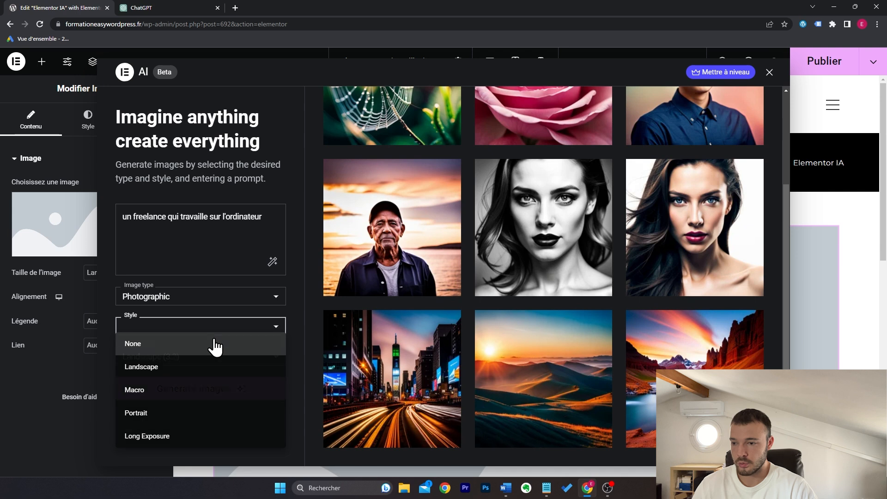
# - Leave the style unset, set the aspect ratio to Landscape (16:9), and generate images of the freelancer
pyautogui.click(212, 342)
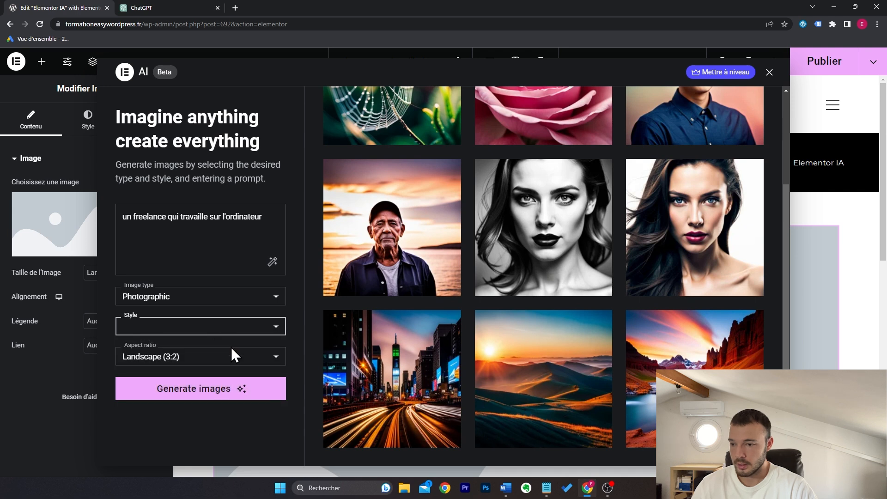
pyautogui.click(235, 365)
pyautogui.click(302, 324)
pyautogui.click(279, 326)
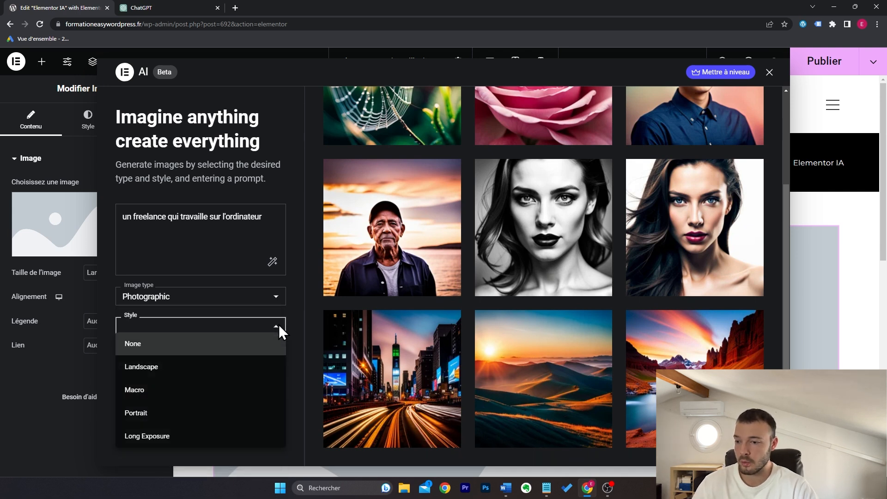
pyautogui.click(297, 359)
pyautogui.click(263, 361)
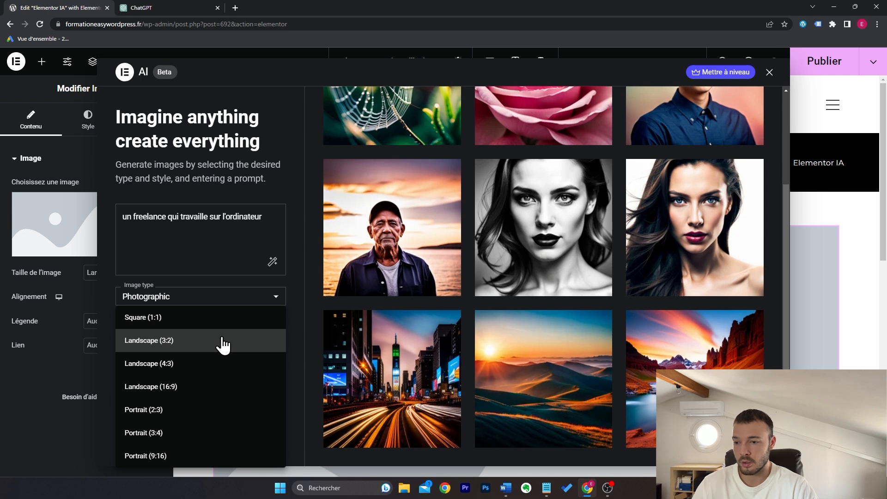
pyautogui.click(216, 390)
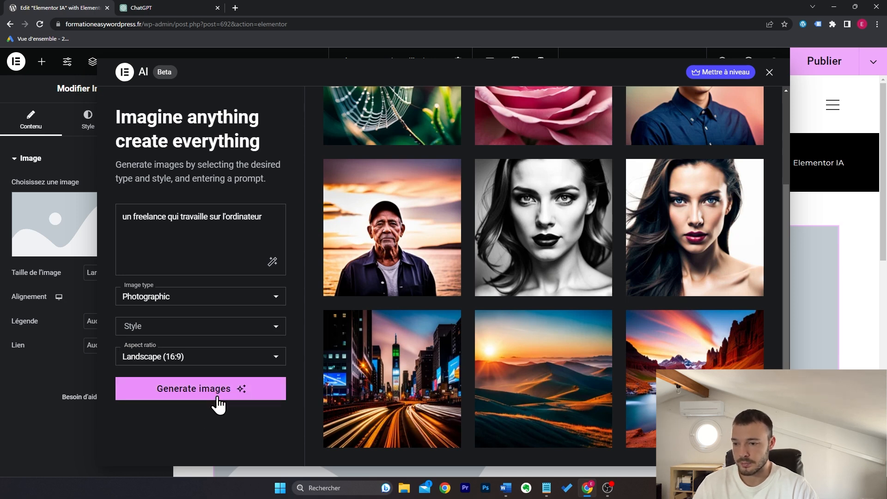
pyautogui.click(218, 398)
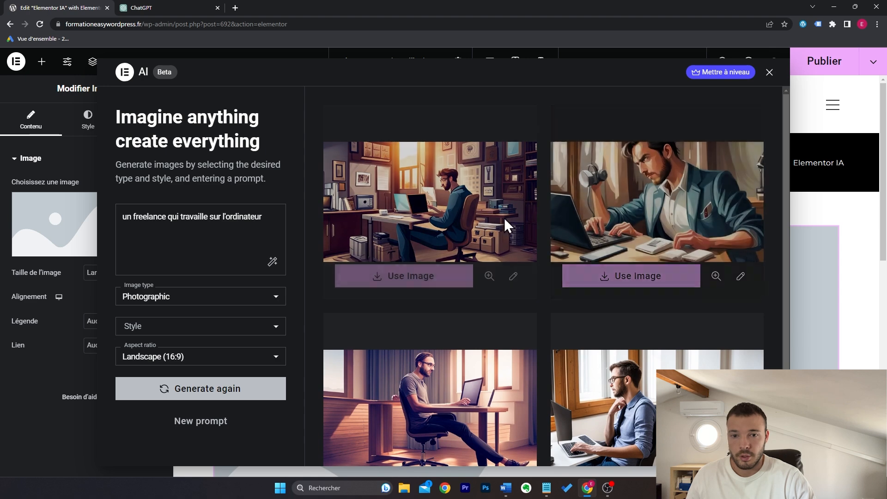
# - Append "dans un style réaliste" to the image prompt and generate the images again
pyautogui.scroll(-1, 456, 272)
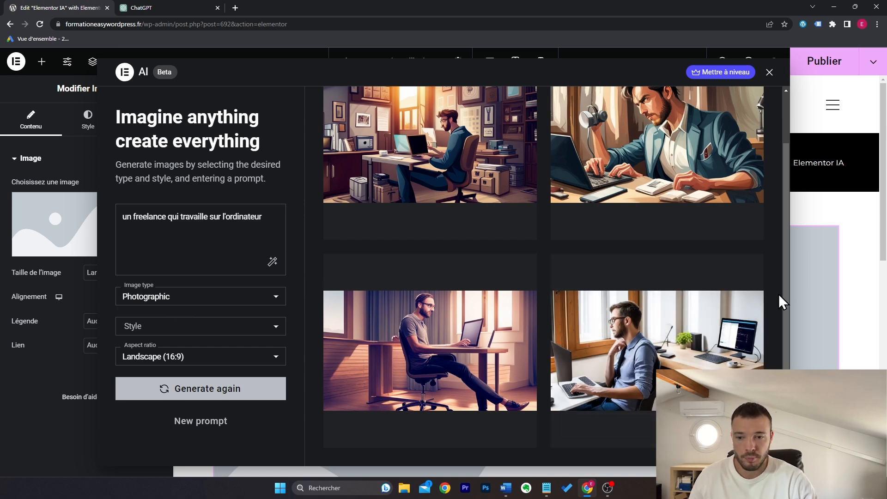
pyautogui.scroll(1, 778, 294)
pyautogui.click(275, 229)
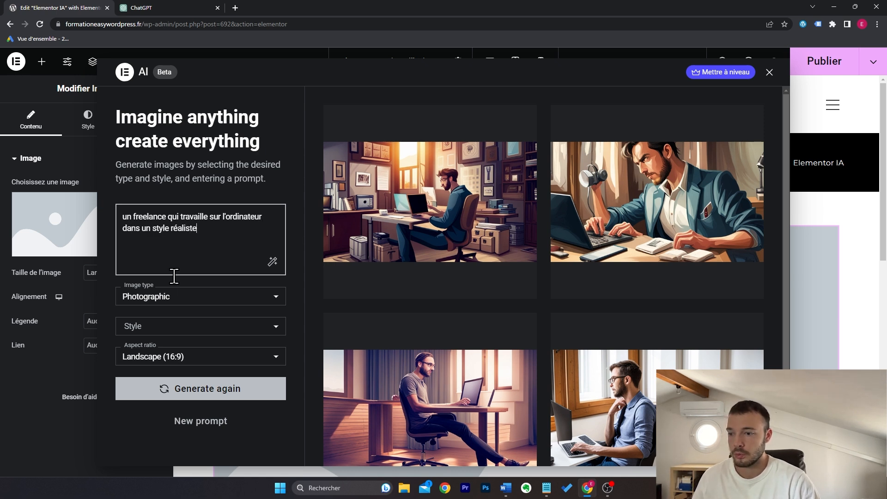
pyautogui.click(252, 404)
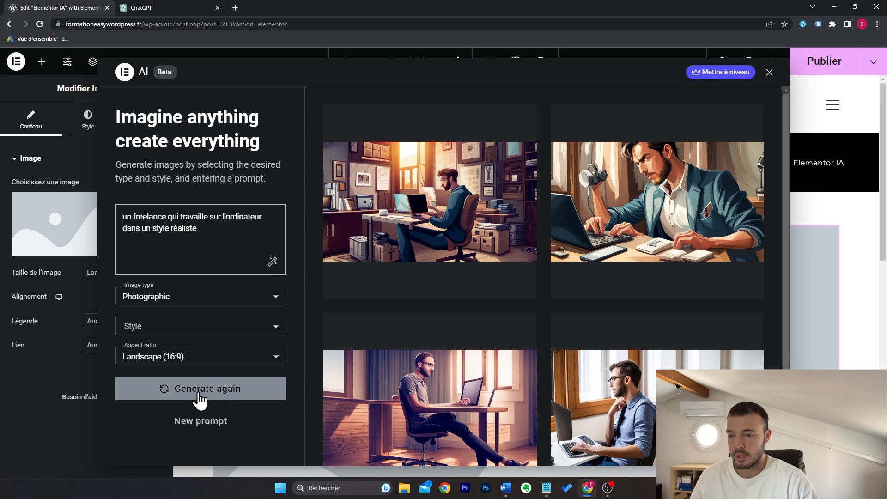
# - Review the regenerated images and enlarge the one of the man with headphones beside a desk lamp
pyautogui.moveTo(198, 230); pyautogui.dragTo(121, 230)
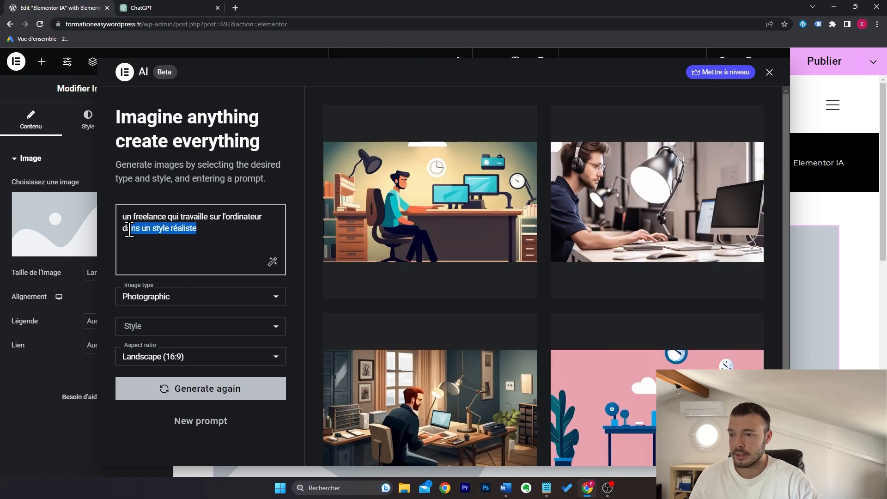
pyautogui.click(223, 236)
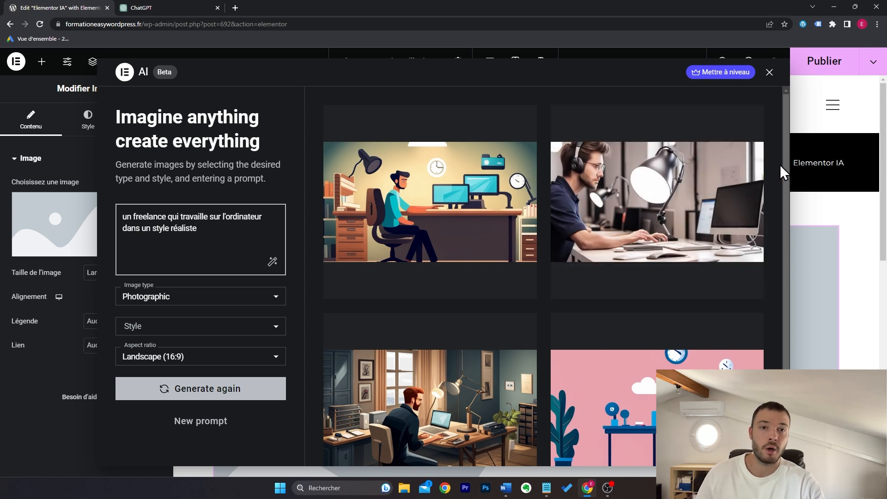
pyautogui.moveTo(681, 232)
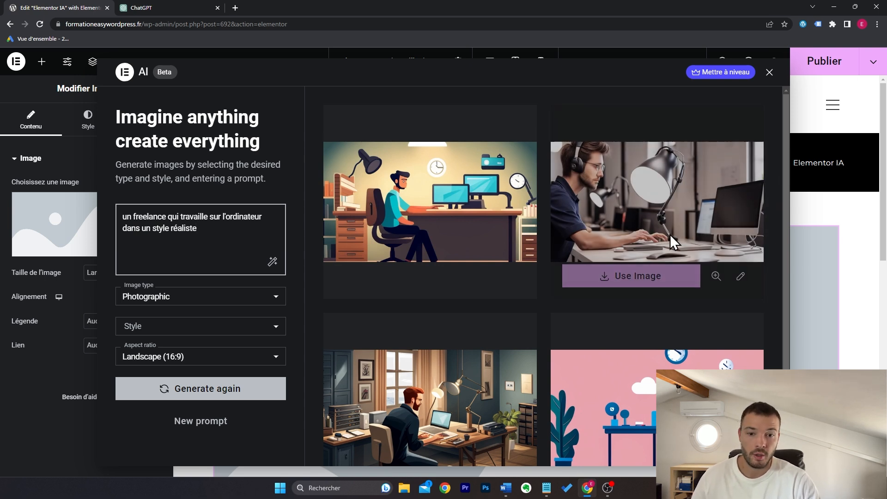
pyautogui.scroll(-1, 644, 238)
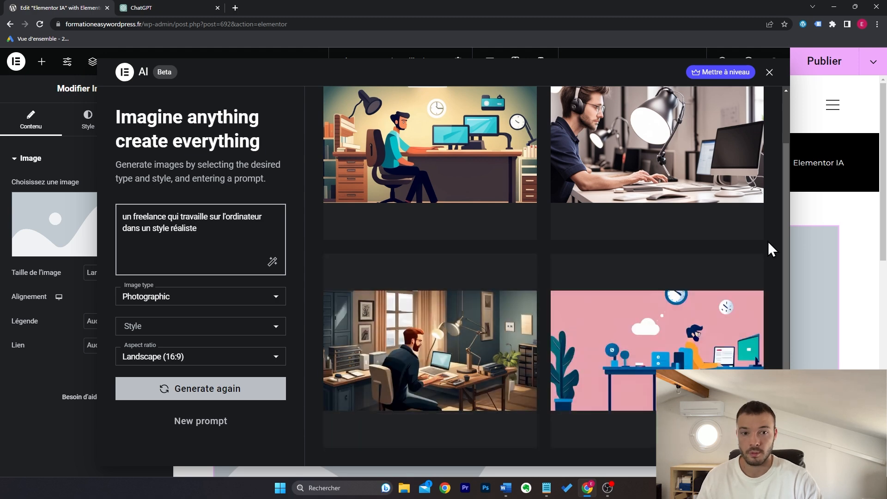
pyautogui.scroll(1, 722, 198)
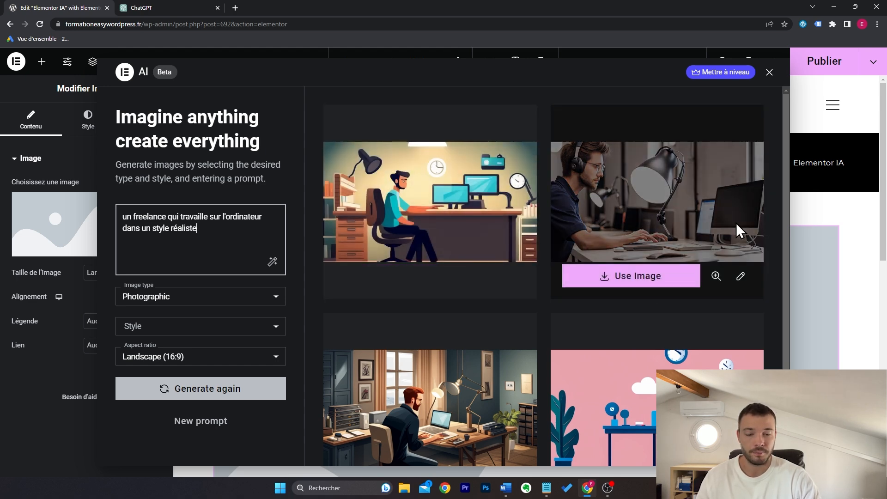
pyautogui.click(716, 277)
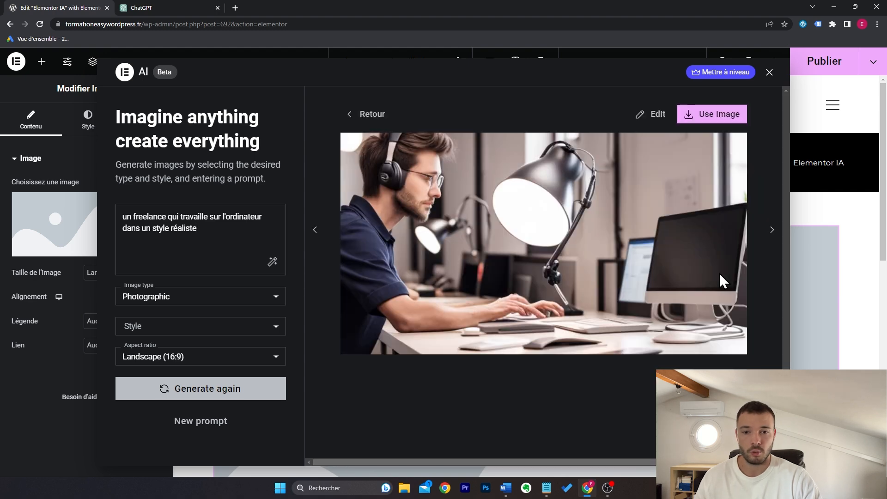
pyautogui.click(372, 115)
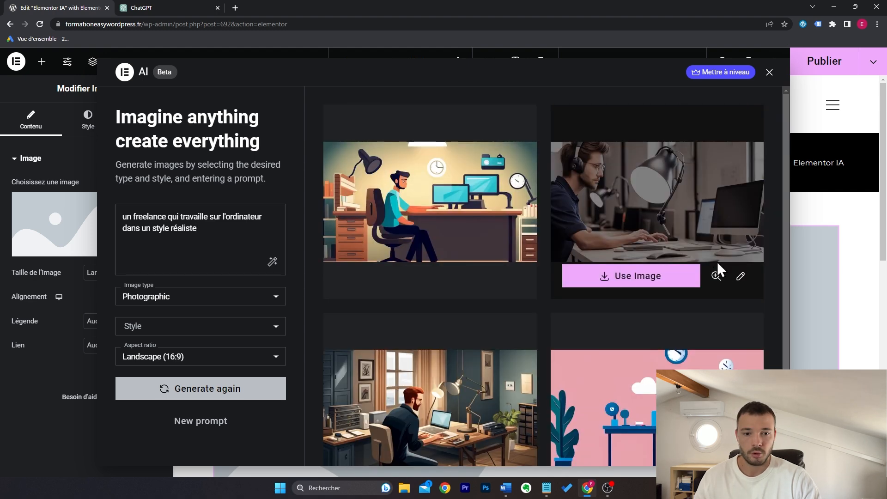
# - Open the headphones image for AI editing and generate an Expand Image version at Landscape (16:9) with the prompt cleared
pyautogui.click(742, 278)
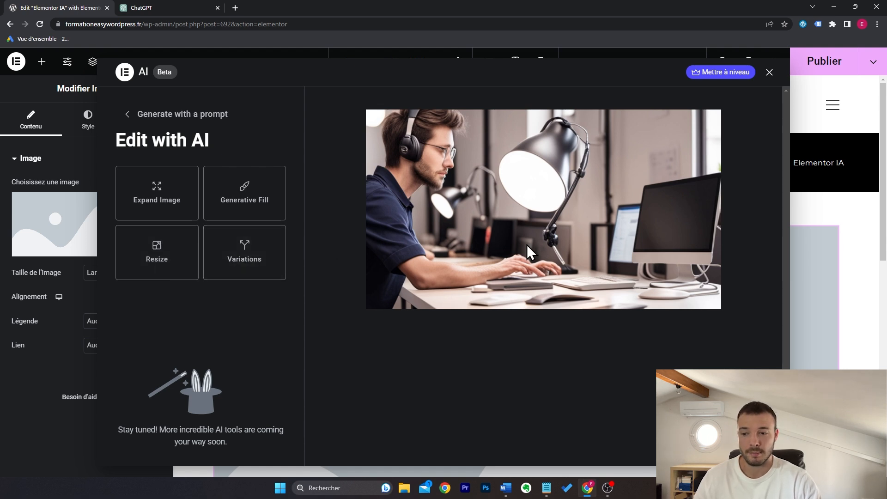
pyautogui.click(174, 201)
pyautogui.moveTo(194, 247); pyautogui.dragTo(183, 252)
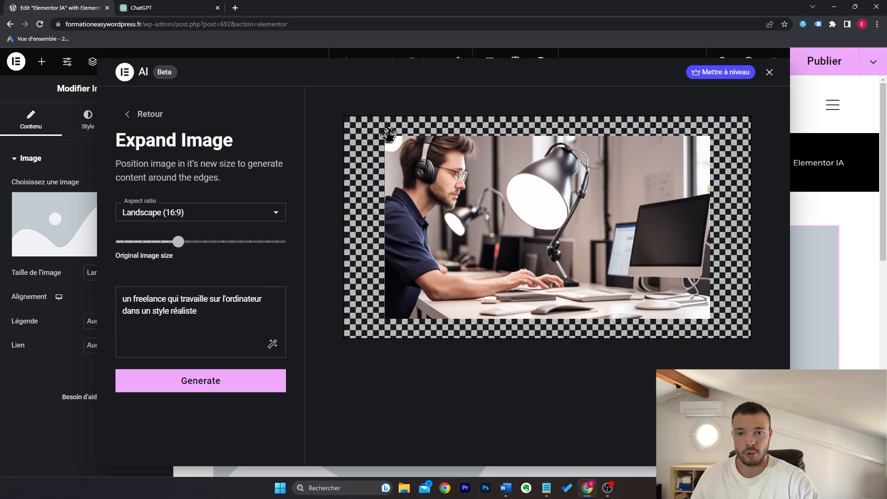
pyautogui.moveTo(263, 313); pyautogui.dragTo(127, 299)
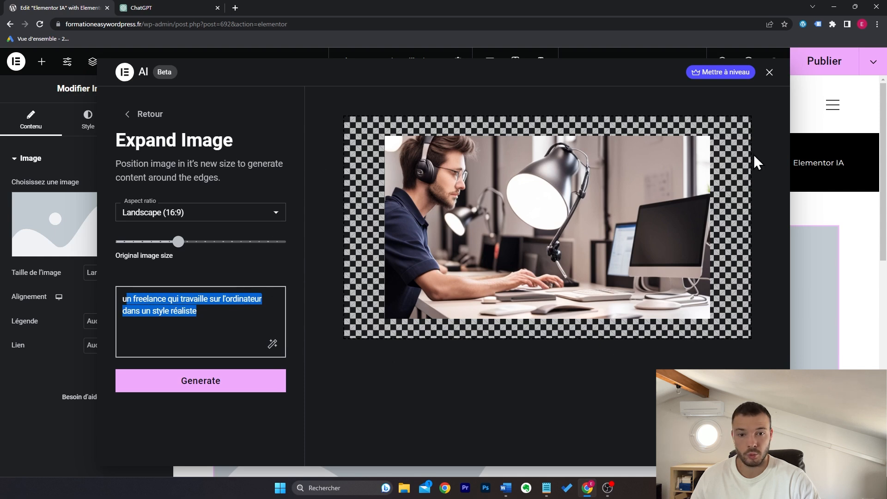
pyautogui.click(257, 317)
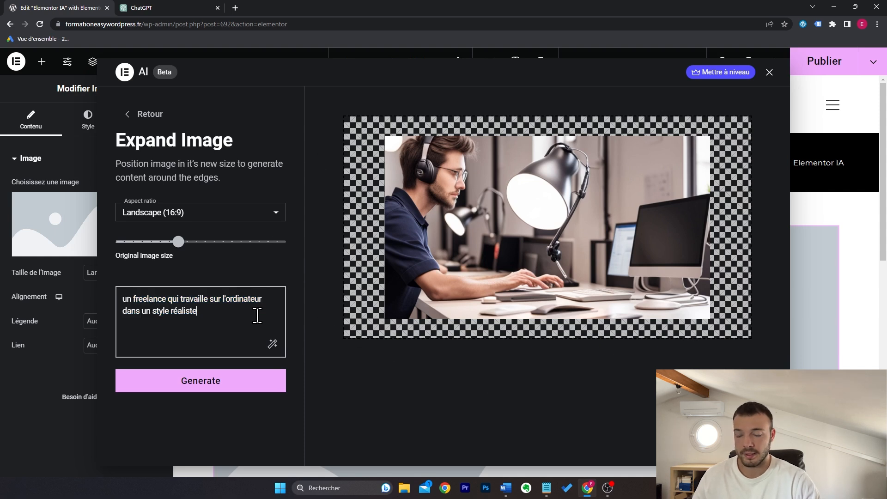
pyautogui.hotkey('ctrl', 'a')
pyautogui.press('BackSpace')
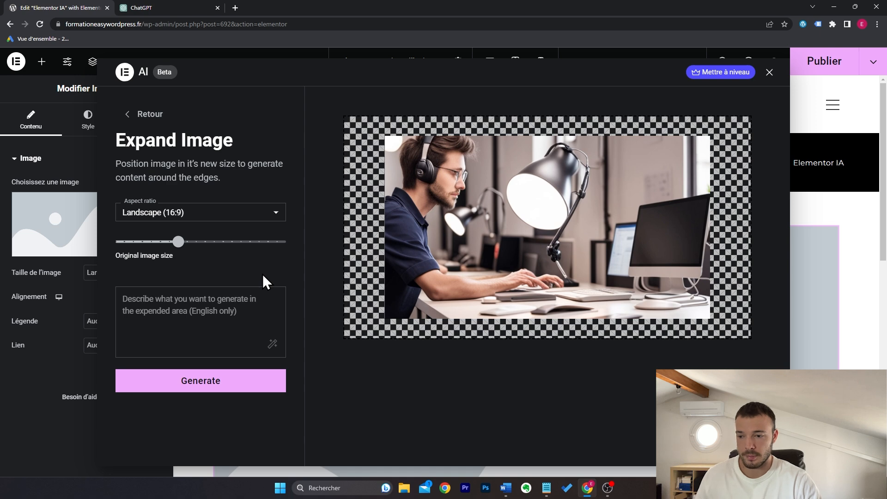
pyautogui.click(237, 386)
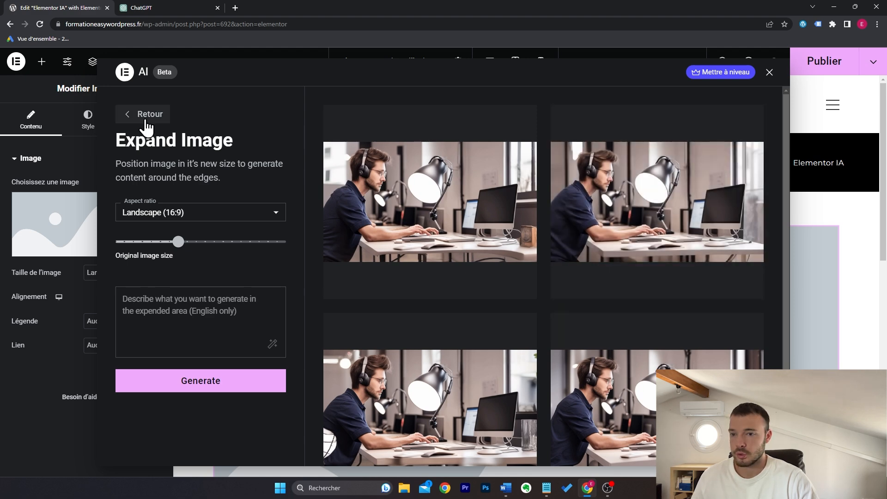
# - Open Generative Fill on the original image and mark a bottle-shaped area on the desk below the monitor with stroke 10
pyautogui.click(144, 118)
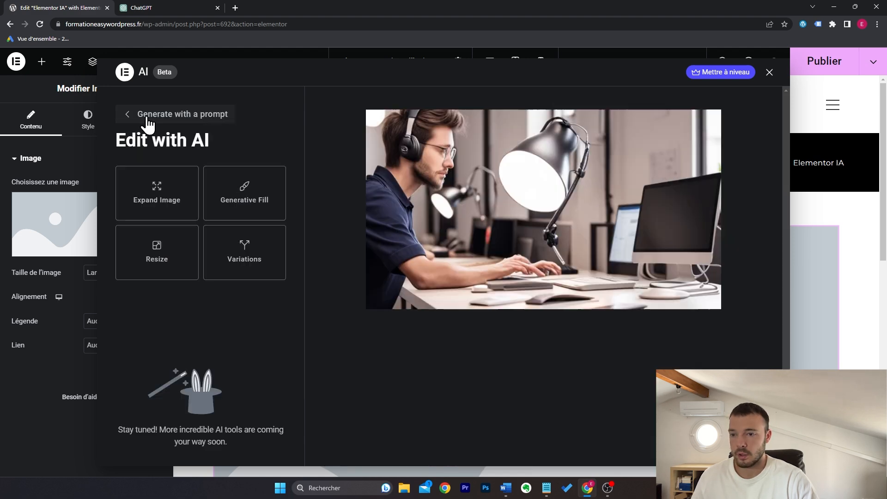
pyautogui.click(264, 207)
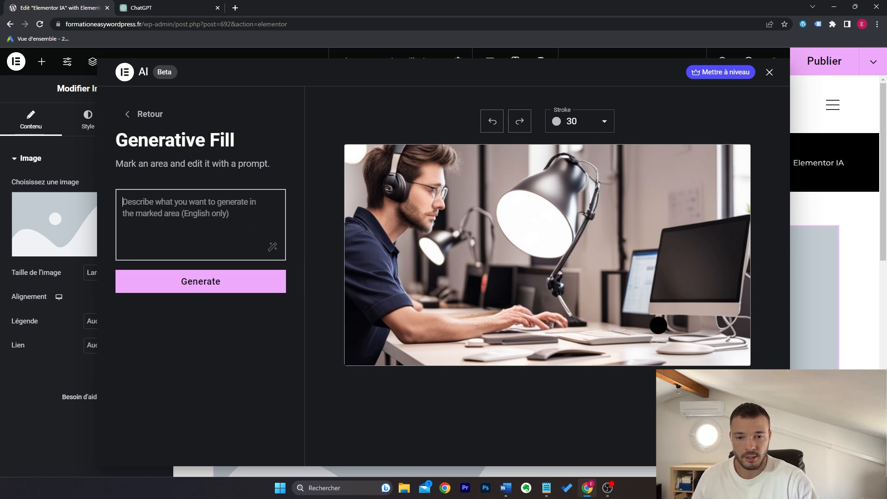
pyautogui.moveTo(658, 328); pyautogui.dragTo(656, 358)
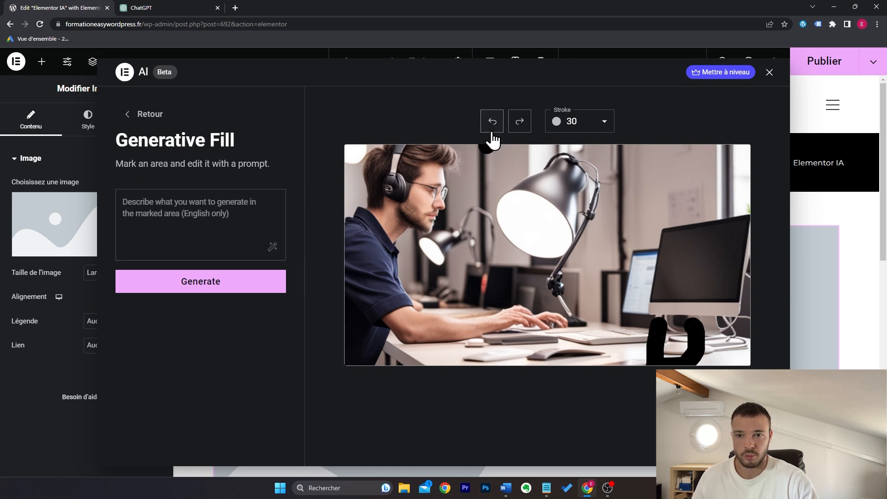
pyautogui.click(492, 123)
pyautogui.click(581, 121)
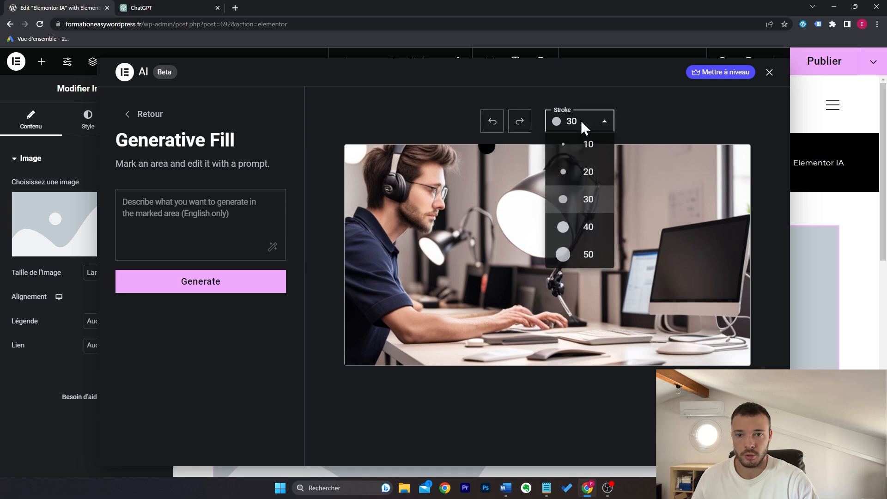
pyautogui.click(577, 146)
pyautogui.moveTo(660, 365)
pyautogui.mouseDown()
pyautogui.moveTo(660, 320)
pyautogui.moveTo(675, 325)
pyautogui.moveTo(676, 363)
pyautogui.mouseUp()
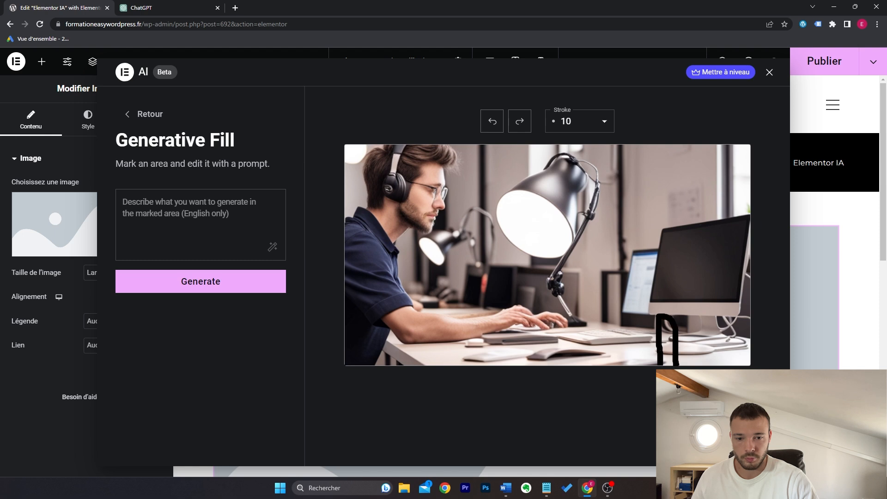
# - Generate a fill for the marked desk area with the prompt "bottle of water"
pyautogui.click(195, 235)
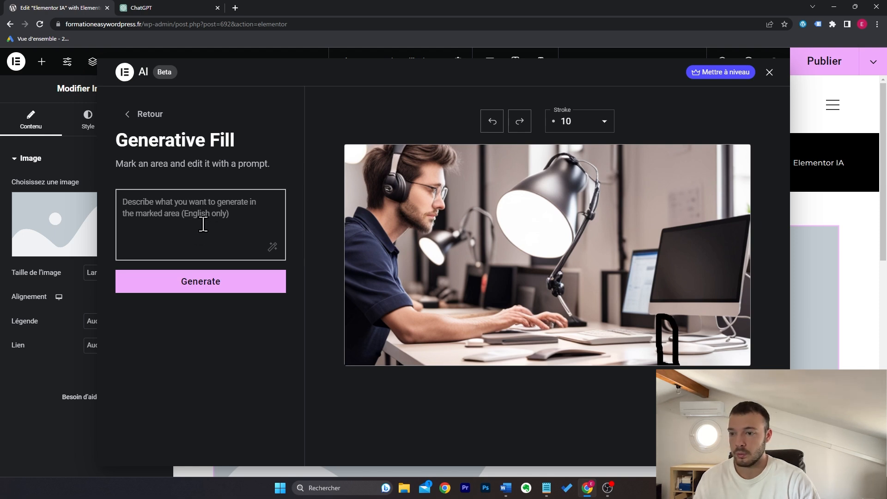
pyautogui.write('bo')
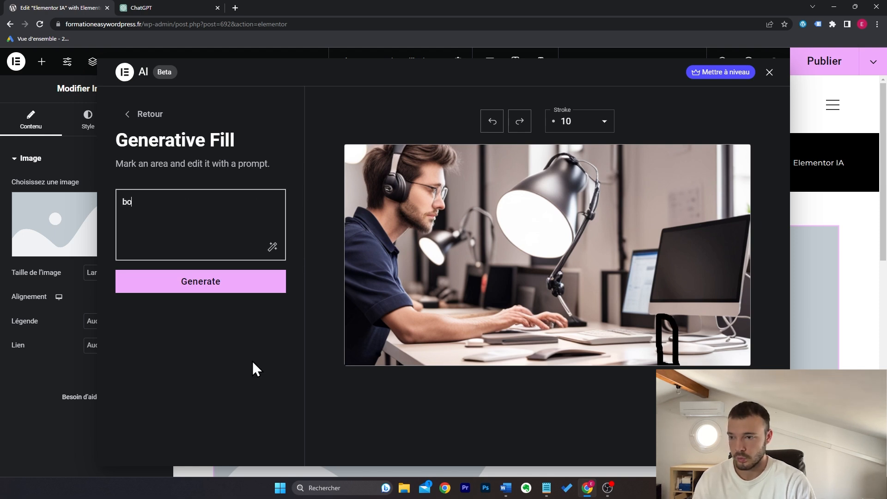
pyautogui.write('ttle of water')
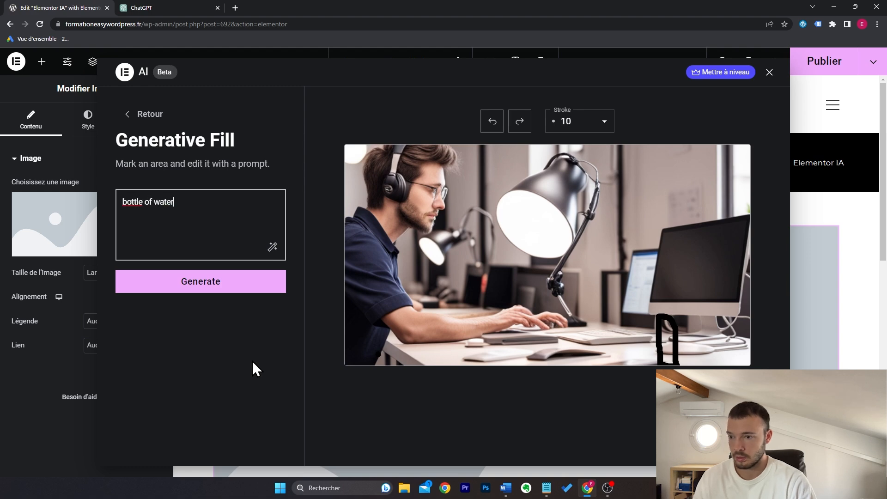
pyautogui.click(236, 289)
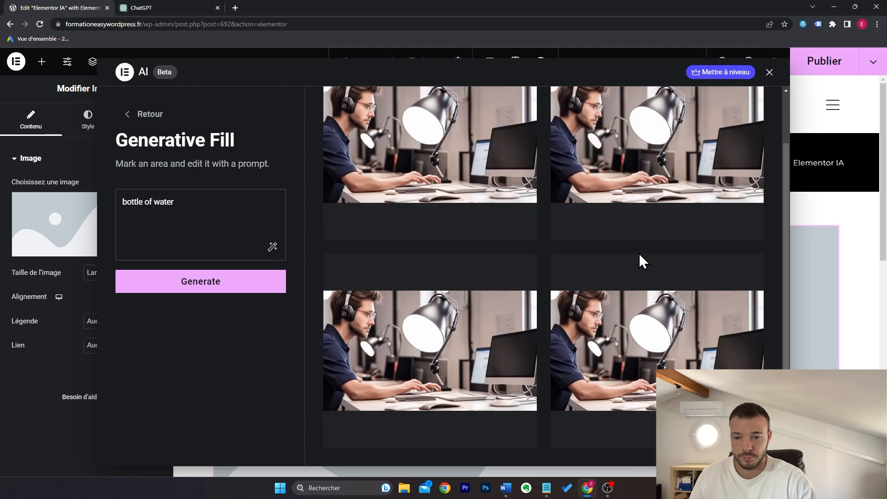
# - Open the second result in Generative Fill, outline the large desk lamp with stroke 30, and replace the prompt with "delete spotlight"
pyautogui.scroll(2, 639, 253)
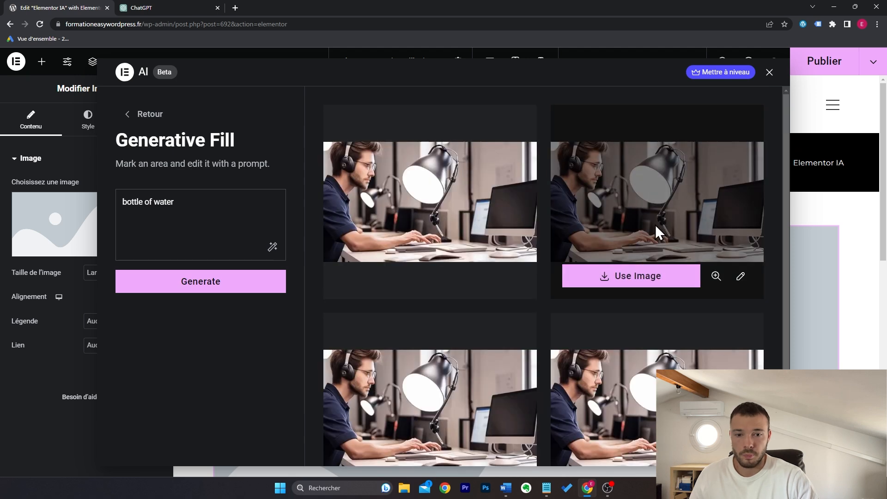
pyautogui.click(742, 277)
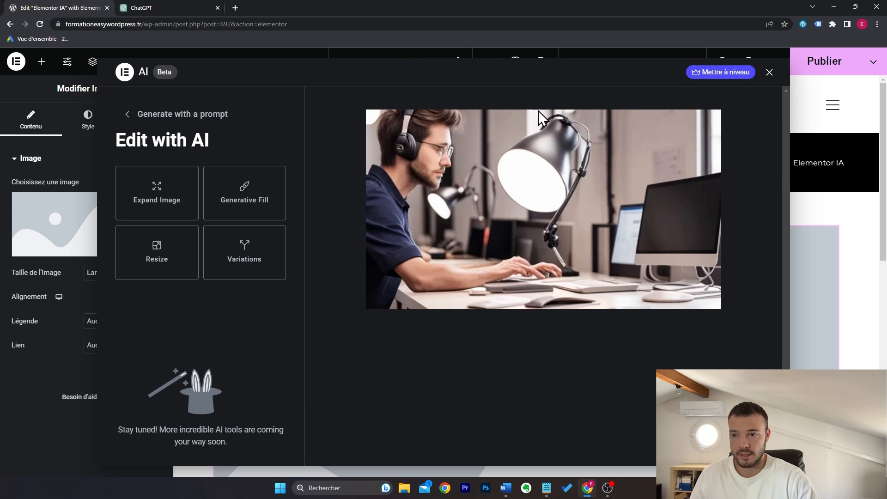
pyautogui.click(259, 190)
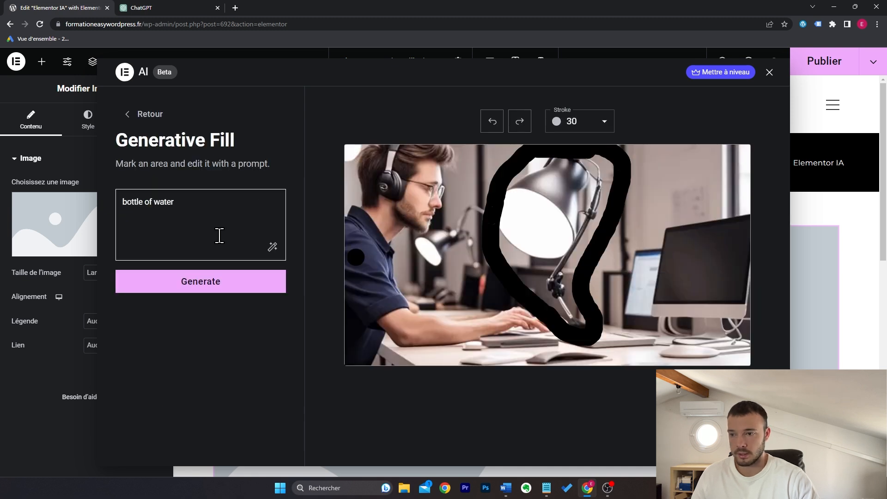
pyautogui.tripleClick(212, 225)
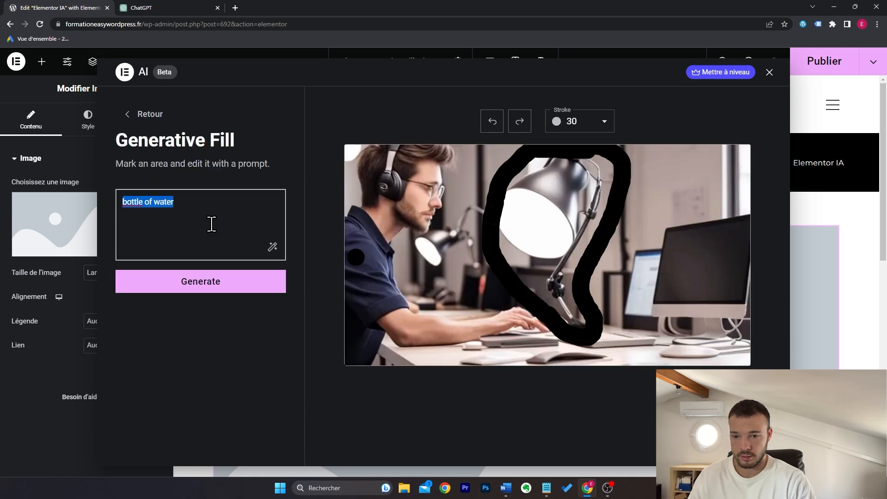
pyautogui.write('delete')
pyautogui.press('BackSpace')
pyautogui.write('te spotlight')
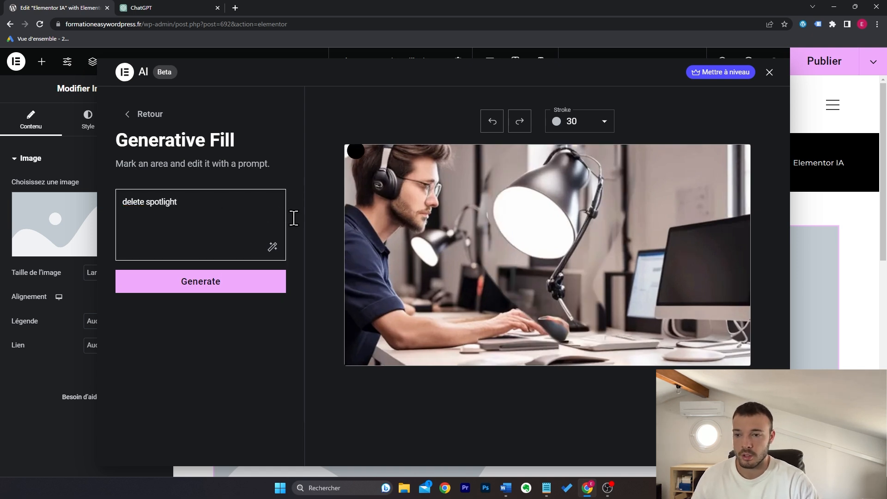
# - Finish marking the large desk lamp and generate a fill with the prompt "delete spotlight"
pyautogui.moveTo(602, 337)
pyautogui.mouseDown()
pyautogui.moveTo(595, 258)
pyautogui.moveTo(619, 189)
pyautogui.moveTo(592, 143)
pyautogui.moveTo(504, 157)
pyautogui.moveTo(573, 345)
pyautogui.moveTo(485, 159)
pyautogui.moveTo(544, 261)
pyautogui.mouseUp()
pyautogui.moveTo(603, 185)
pyautogui.mouseDown()
pyautogui.moveTo(588, 215)
pyautogui.moveTo(552, 178)
pyautogui.mouseUp()
pyautogui.click(235, 287)
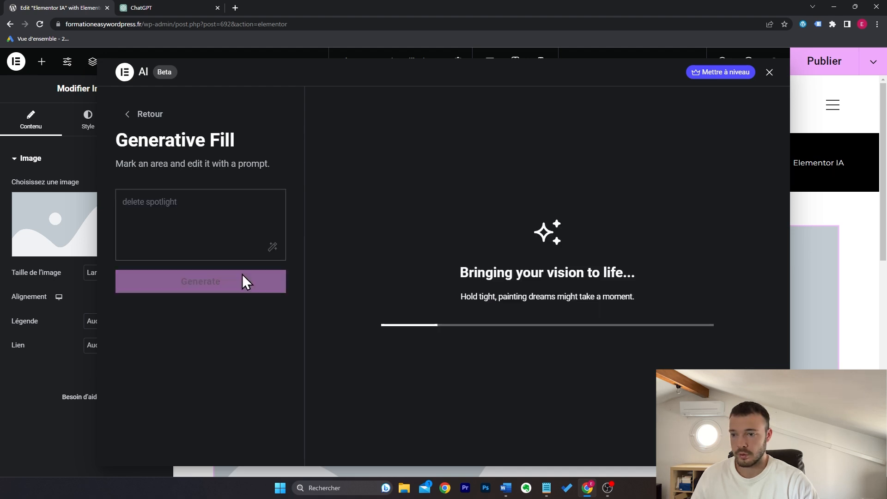
pyautogui.scroll(-2, 675, 201)
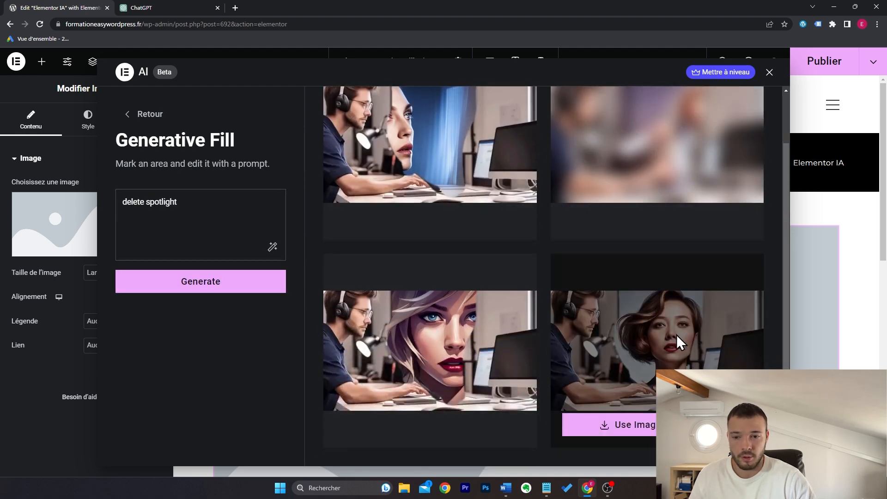
pyautogui.scroll(2, 522, 317)
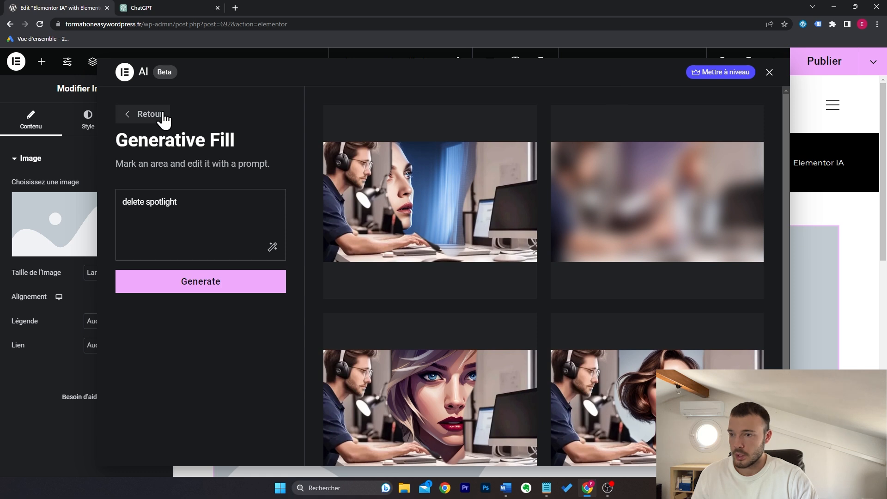
pyautogui.click(152, 114)
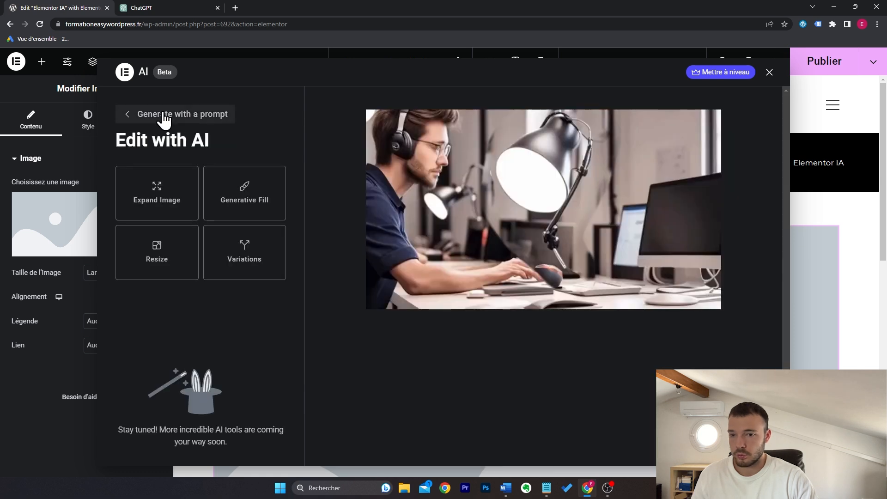
pyautogui.click(170, 253)
pyautogui.moveTo(124, 227)
pyautogui.mouseDown()
pyautogui.moveTo(242, 224)
pyautogui.moveTo(115, 224)
pyautogui.mouseUp()
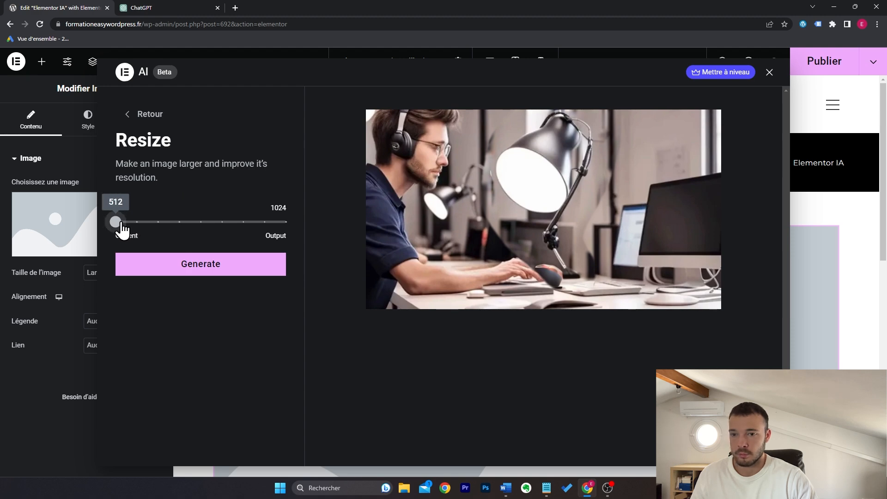
pyautogui.click(132, 124)
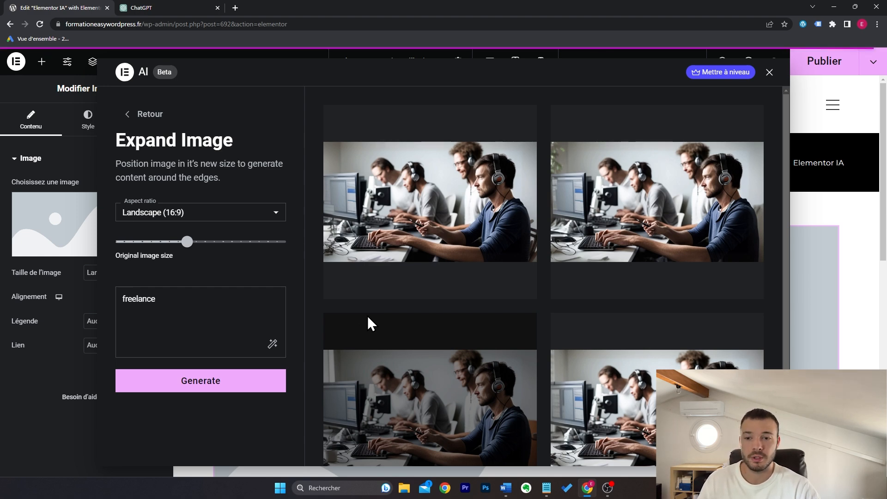
# - Generate a Resize version at 576 of the first expanded team image and use the result
pyautogui.moveTo(526, 222)
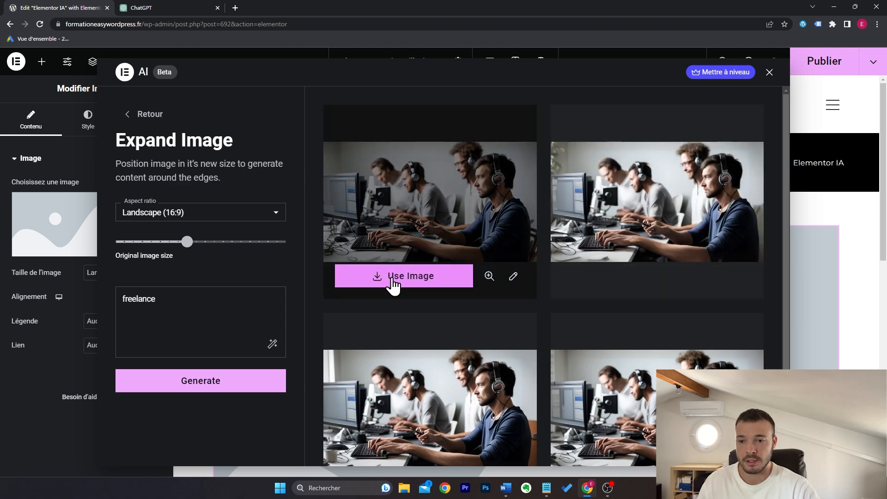
pyautogui.click(396, 280)
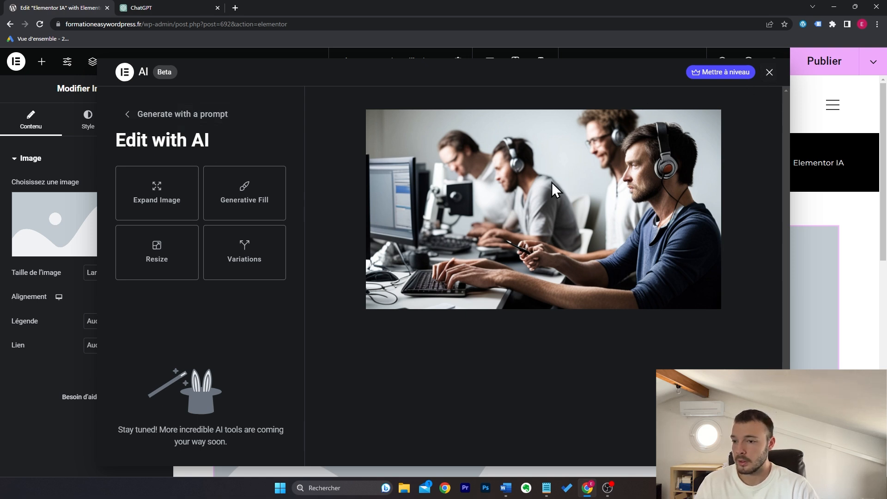
pyautogui.click(176, 257)
pyautogui.moveTo(123, 223); pyautogui.dragTo(140, 226)
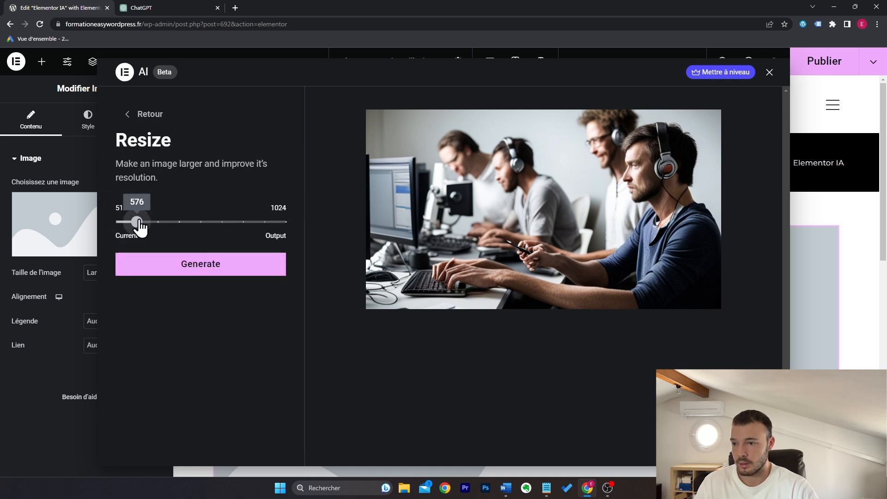
pyautogui.click(228, 267)
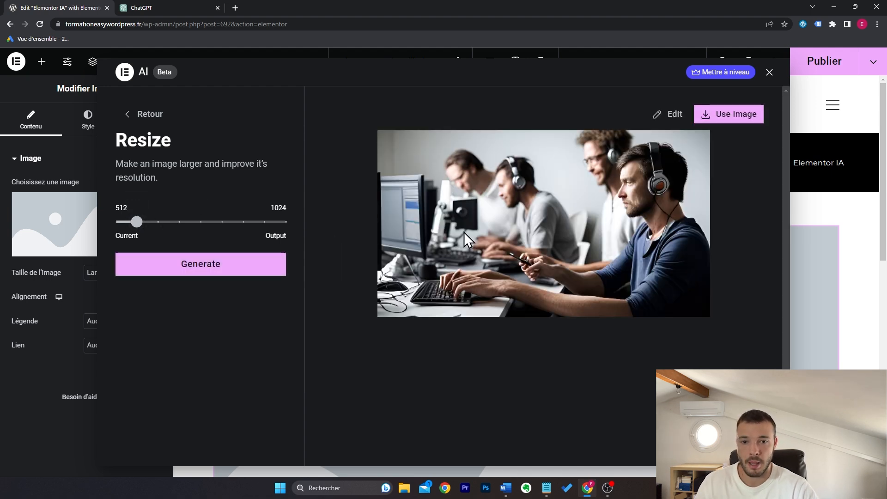
pyautogui.click(724, 115)
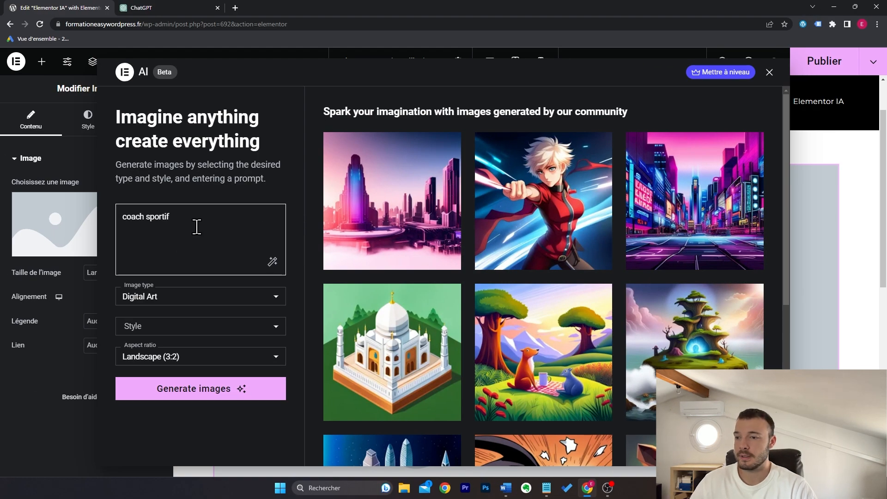
# - Generate Digital Art images for the prompt "coach sportif" with the aspect ratio Square (1:1)
pyautogui.moveTo(196, 224); pyautogui.dragTo(116, 223)
pyautogui.click(212, 225)
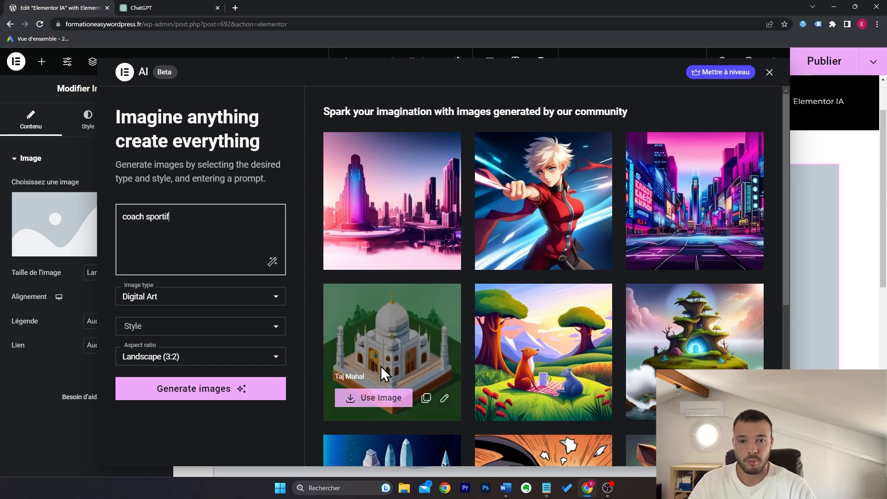
pyautogui.click(258, 359)
pyautogui.click(223, 318)
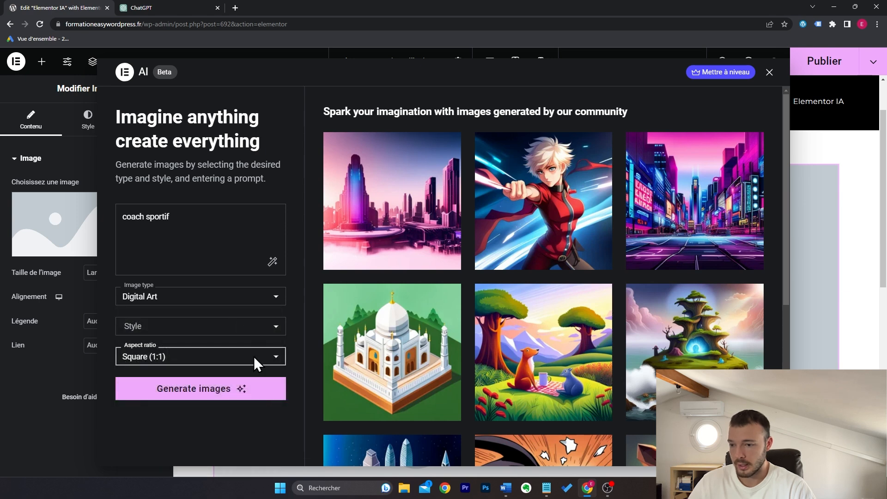
pyautogui.click(233, 392)
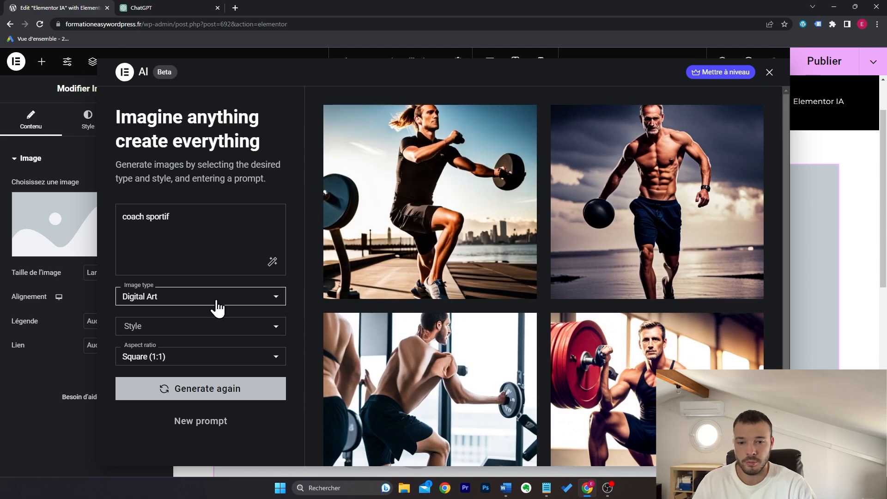
pyautogui.scroll(-1, 434, 331)
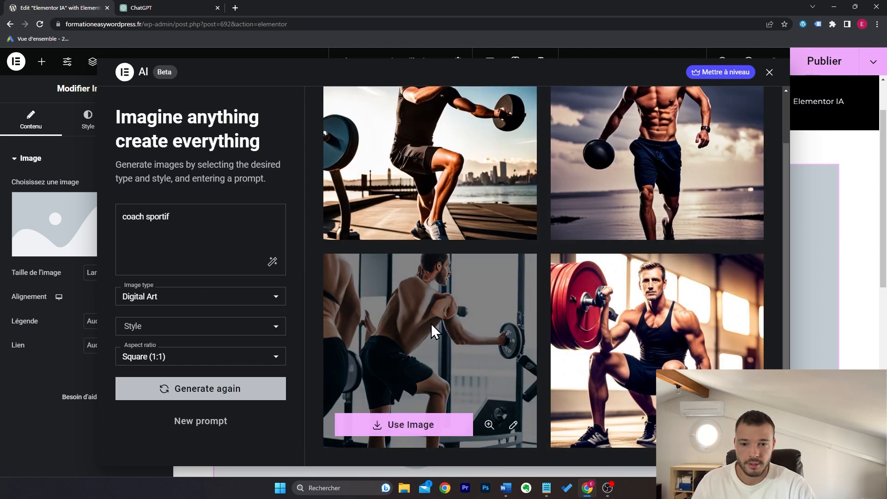
pyautogui.scroll(1, 638, 315)
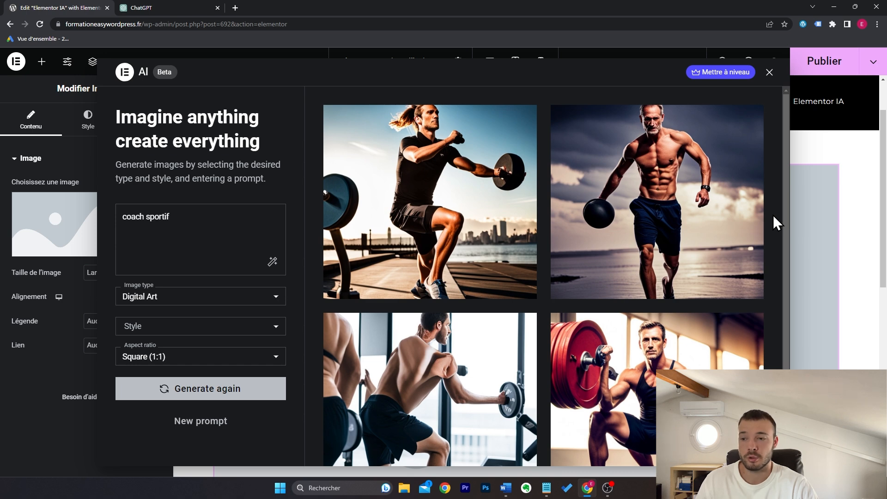
# - Replace the prompt with "montage avec un lac" and generate square images with the Photographic image type
pyautogui.tripleClick(201, 221)
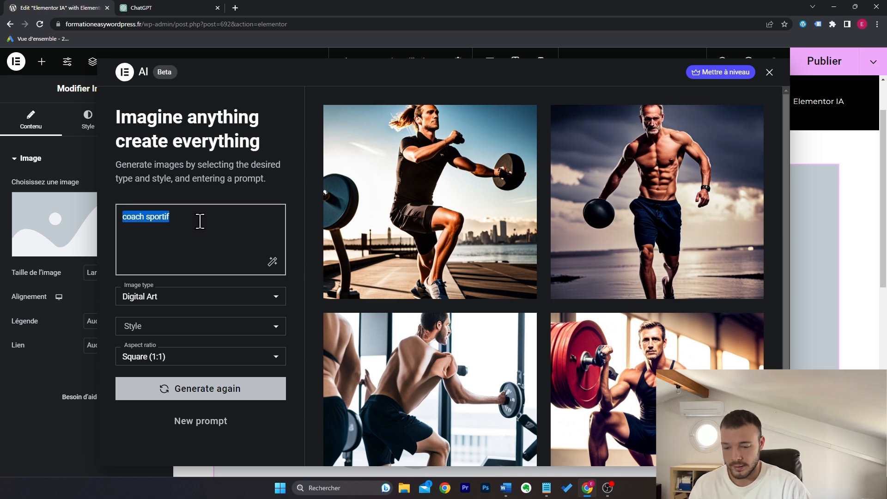
pyautogui.write('montage avec un lac')
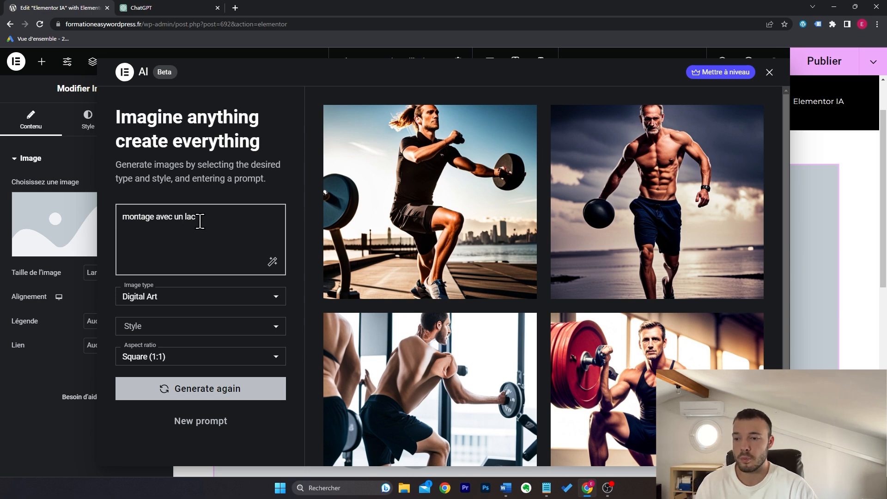
pyautogui.click(224, 297)
pyautogui.click(222, 336)
pyautogui.click(229, 390)
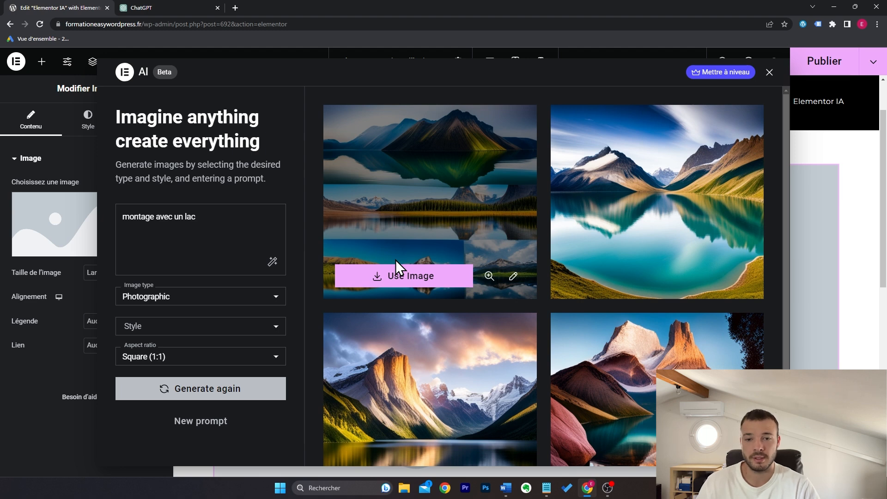
pyautogui.scroll(-1, 666, 204)
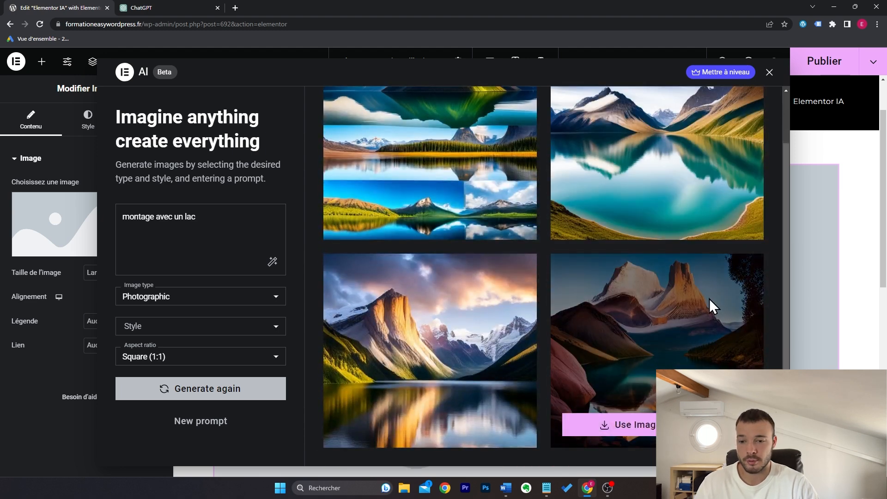
pyautogui.scroll(1, 710, 299)
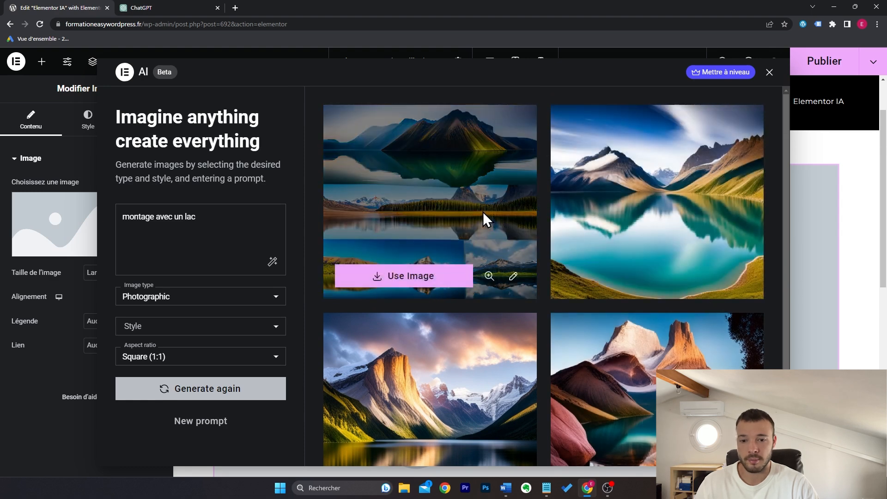
pyautogui.scroll(-1, 650, 341)
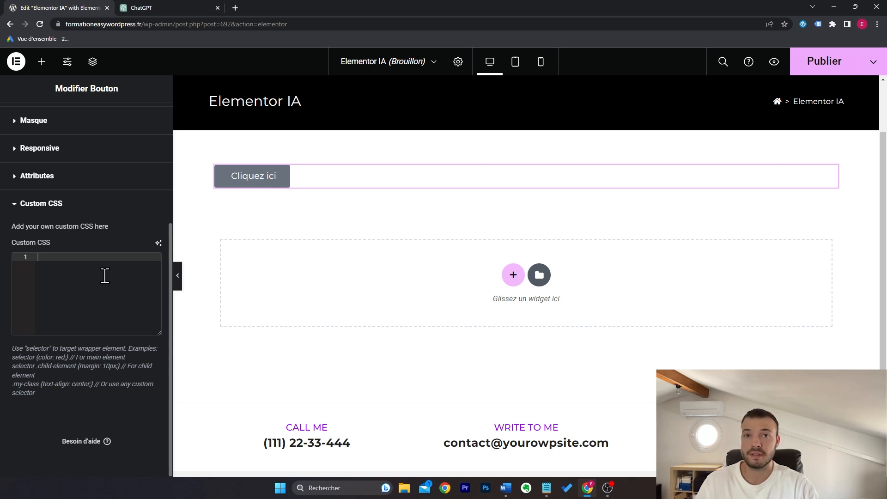
# - View the Easy WordPress homepage in its separate tab and return to the Elementor IA page editor
pyautogui.scroll(4, 111, 269)
pyautogui.scroll(-4, 125, 316)
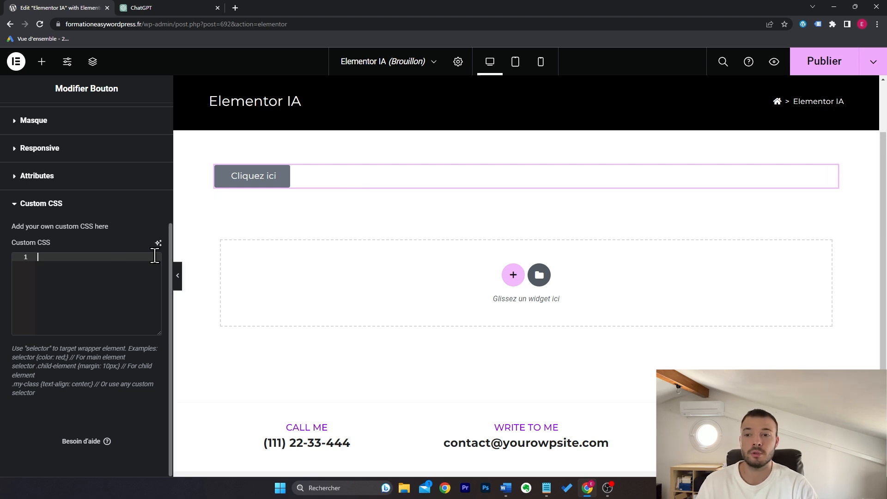
pyautogui.click(268, 181)
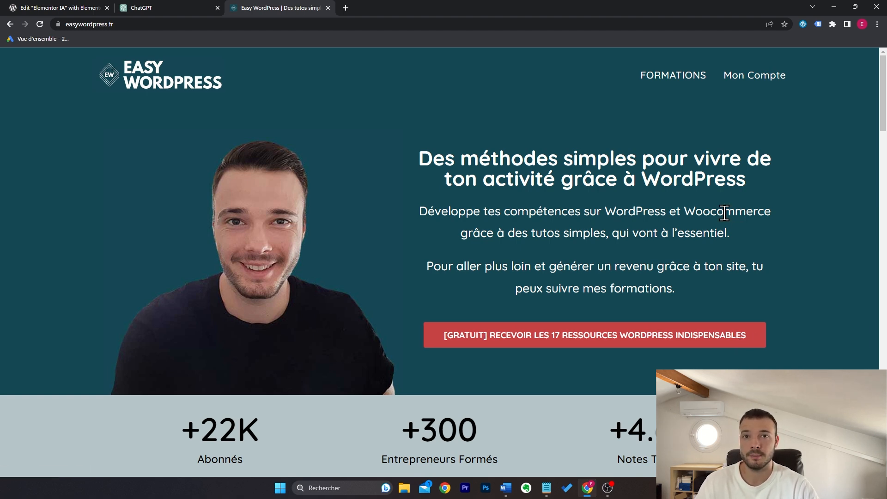
pyautogui.click(20, 5)
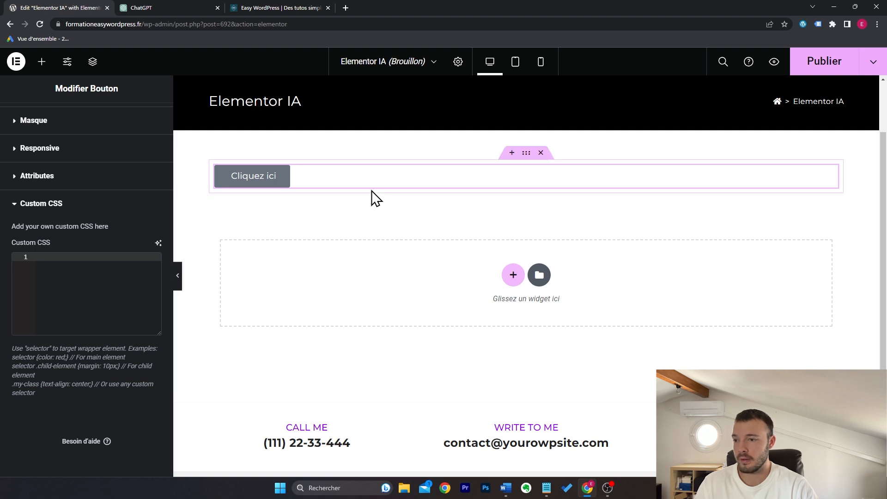
# - Generate and insert AI custom CSS for the button: right arrow after the text on hover, 0.5sec fade and 30px right padding
pyautogui.click(158, 242)
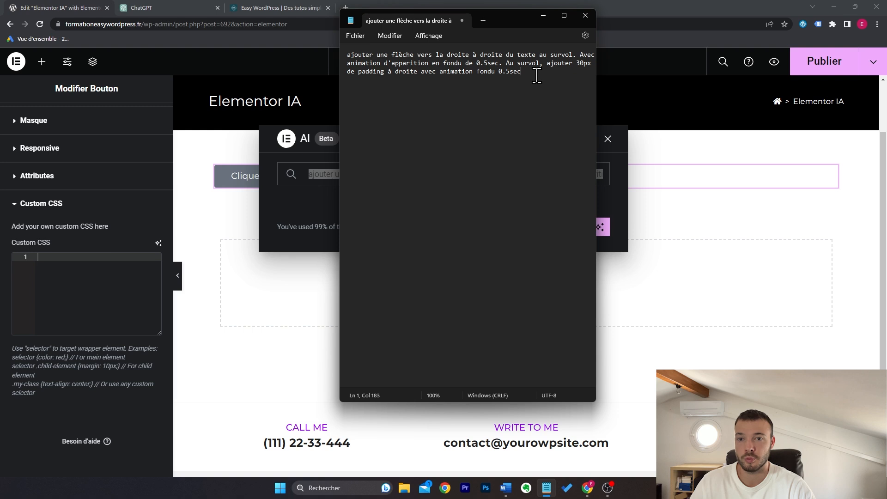
pyautogui.click(544, 16)
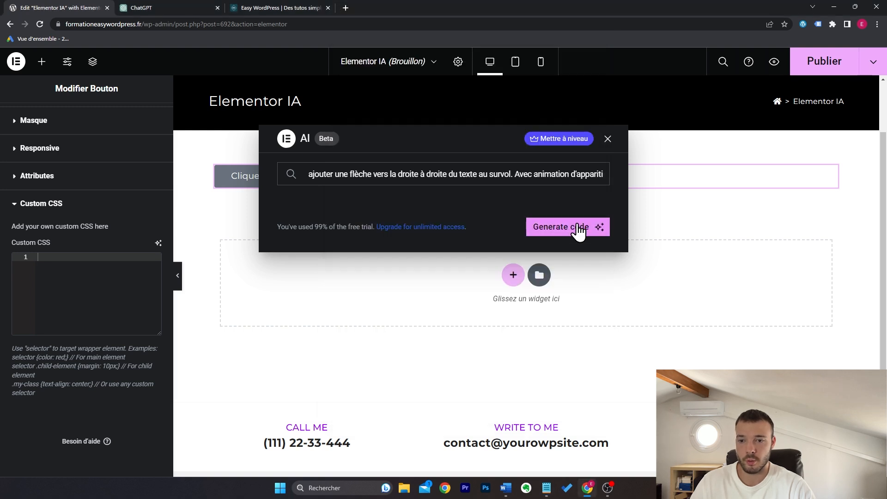
pyautogui.click(581, 231)
pyautogui.scroll(-1, 477, 268)
pyautogui.scroll(1, 478, 292)
pyautogui.scroll(1, 478, 292)
pyautogui.click(575, 424)
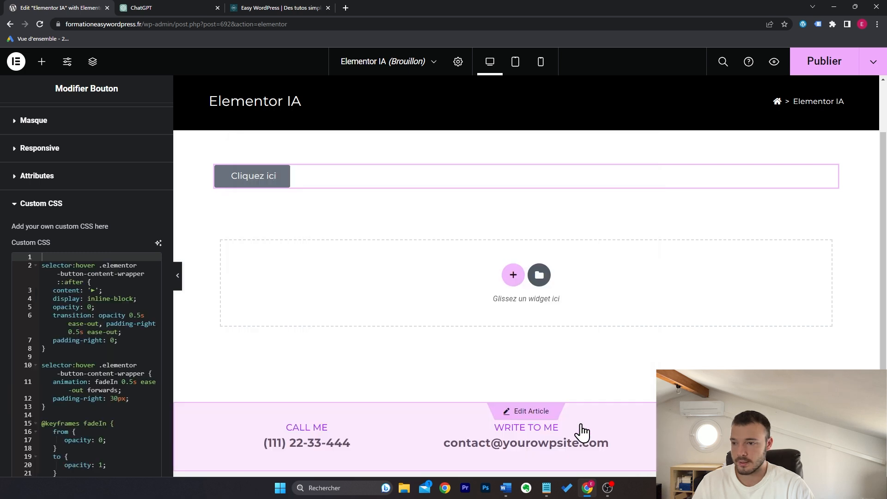
pyautogui.scroll(-3, 102, 309)
pyautogui.scroll(3, 118, 275)
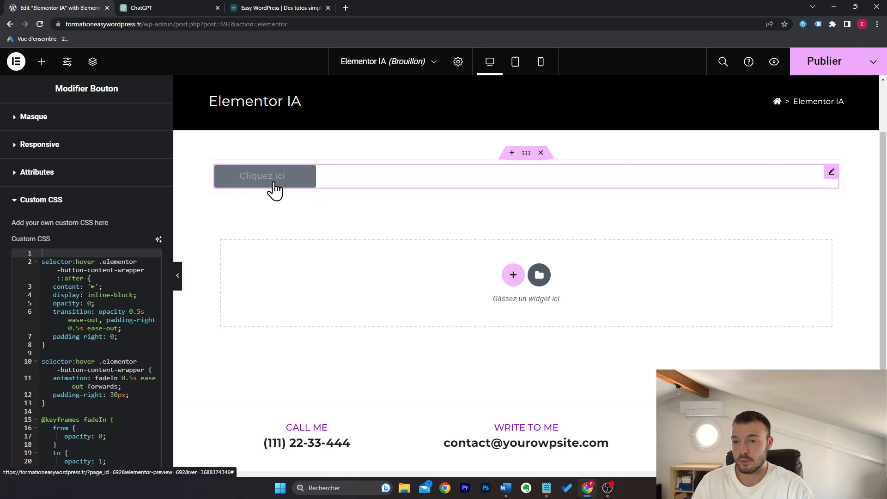
# - Delete all of the generated custom CSS from the button
pyautogui.click(135, 290)
pyautogui.hotkey('ctrl', 'a')
pyautogui.scroll(-2, 135, 289)
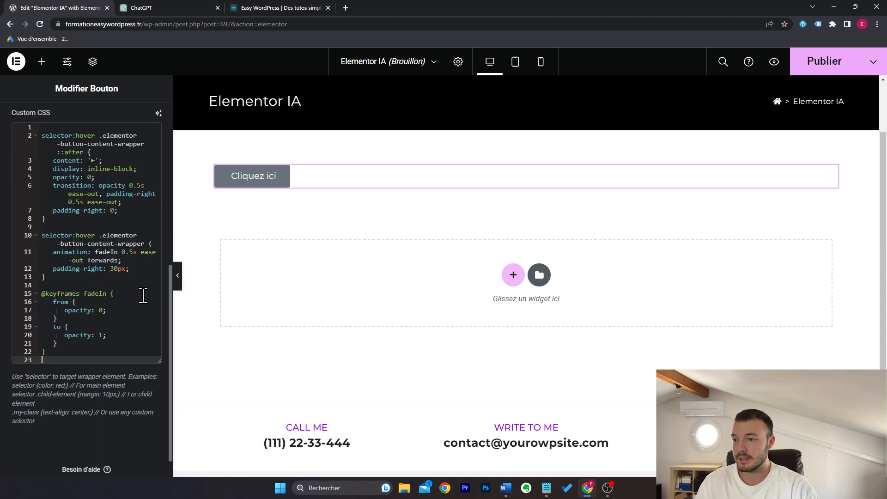
pyautogui.scroll(2, 143, 296)
pyautogui.moveTo(71, 421); pyautogui.dragTo(50, 221)
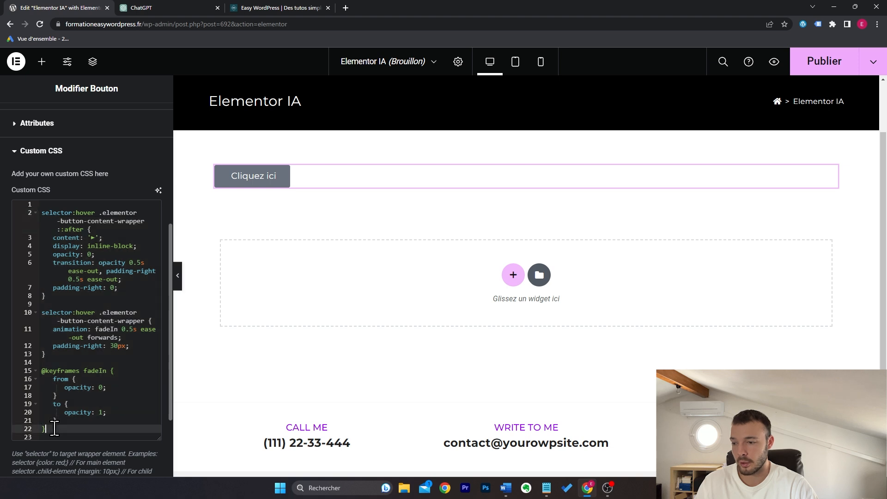
pyautogui.hotkey('ctrl', 'a')
pyautogui.press('Delete')
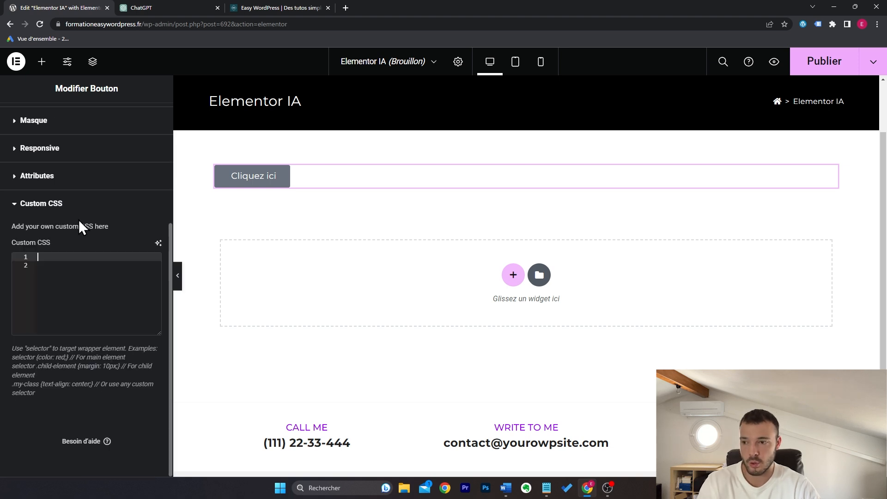
# - Generate and insert AI custom CSS from "ajoute une flèche vers la droite après le texte avec une animation fondue de 0.5s au survol"
pyautogui.click(158, 244)
pyautogui.write('ajoute une flèche vers la droite après le texte avec une animation fondue de 0.5s au survol')
pyautogui.click(582, 227)
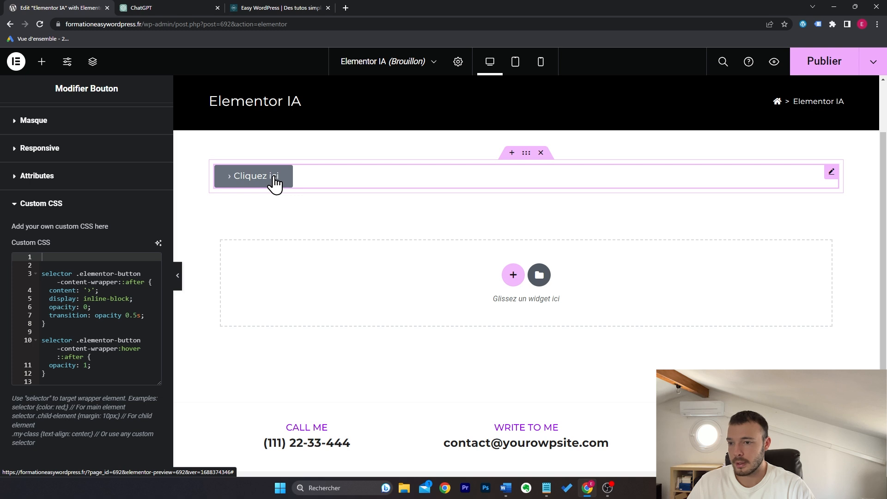
# - Add a heading widget below the button and open its empty custom CSS editor
pyautogui.scroll(4, 122, 175)
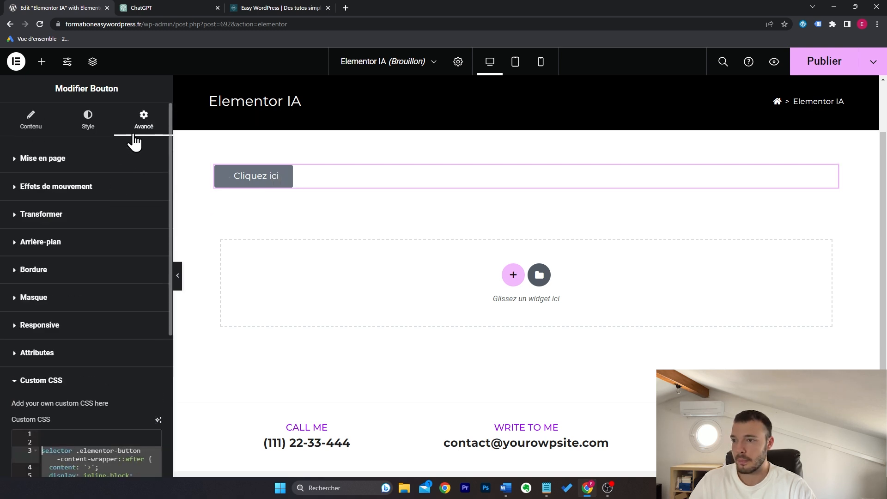
pyautogui.click(31, 119)
pyautogui.click(135, 124)
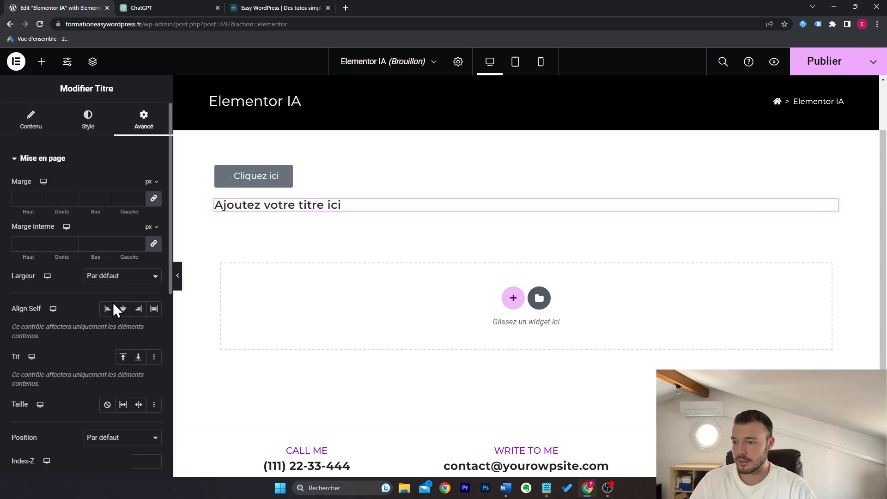
pyautogui.scroll(-6, 112, 306)
pyautogui.scroll(-1, 109, 319)
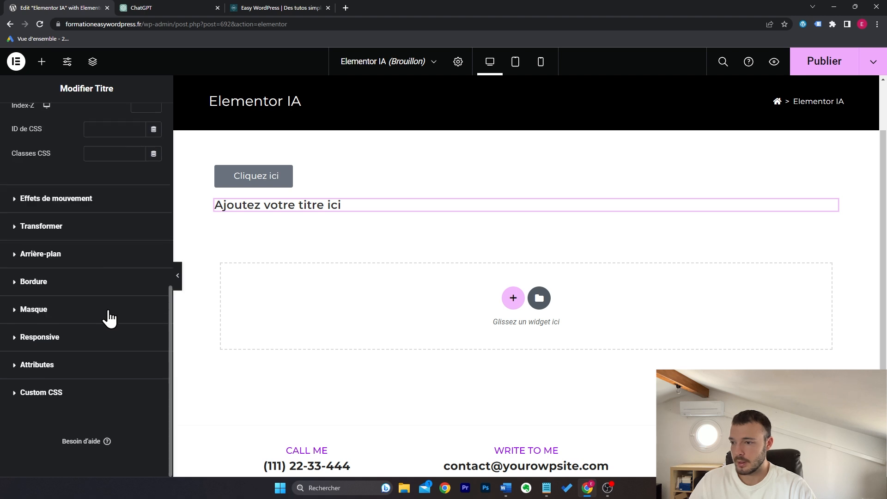
pyautogui.click(76, 394)
pyautogui.click(97, 261)
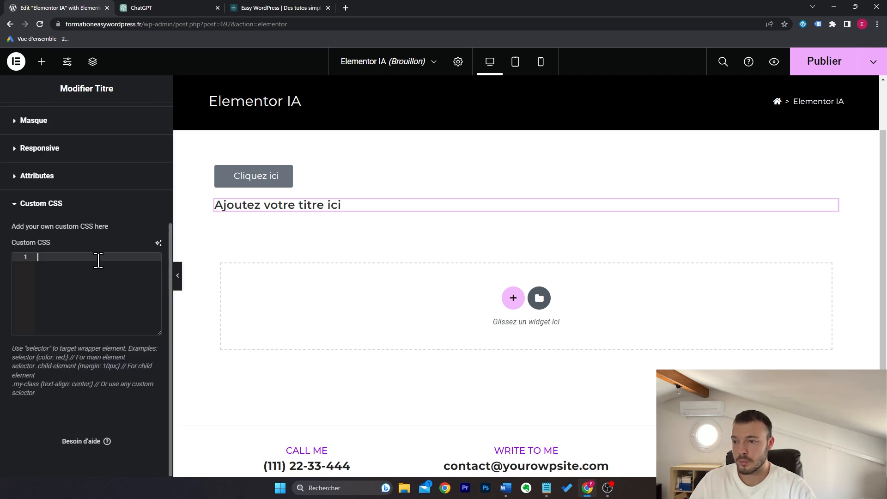
# - Generate and insert AI custom CSS for the heading: red underline effect appearing from left to right with a 0.5sec transition
pyautogui.write('a')
pyautogui.write('joute ')
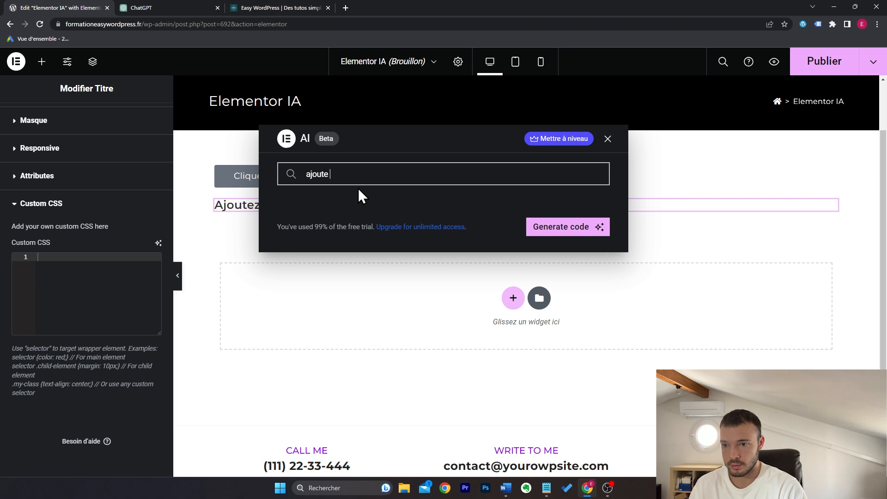
pyautogui.write('un effet de sou')
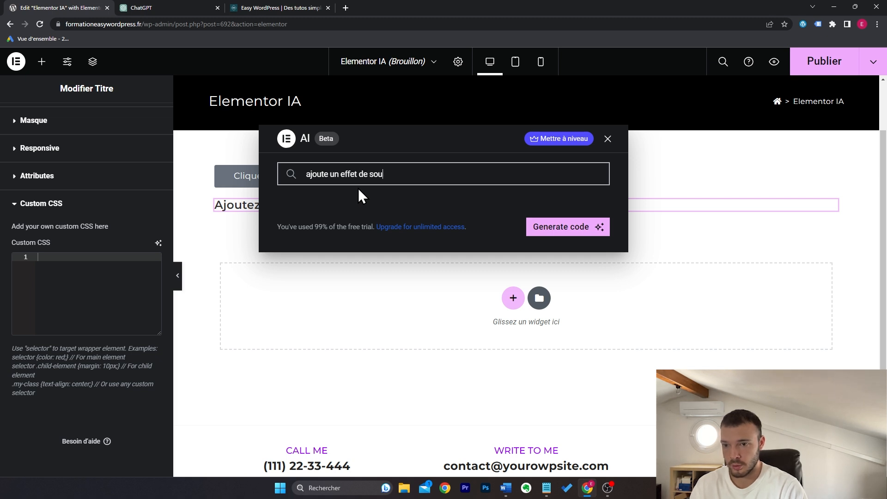
pyautogui.write('lignement de la gauche vers la droite avec une tyr')
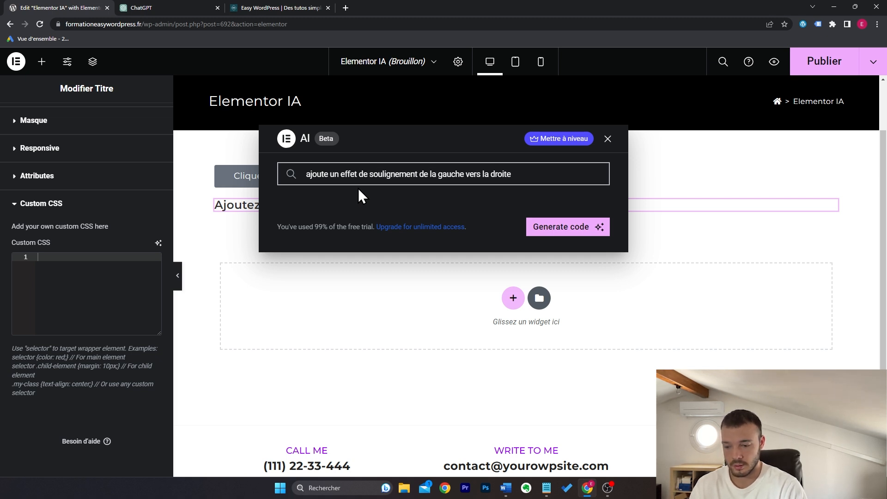
pyautogui.press('BackSpace')
pyautogui.press('BackSpace')
pyautogui.write('ransition de ')
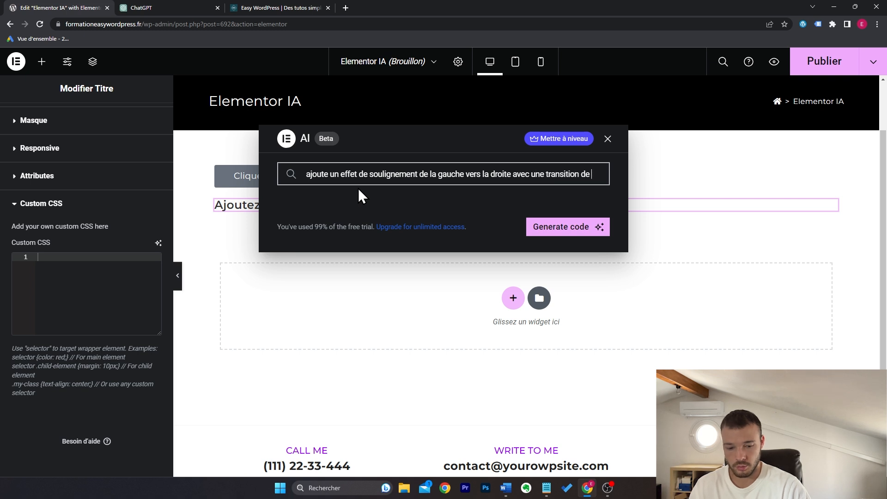
pyautogui.write('0.5sec en couleur rouge')
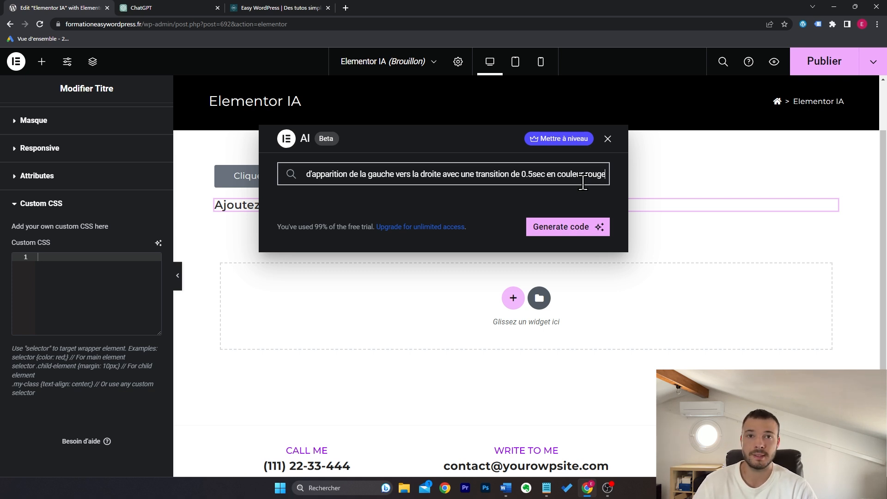
pyautogui.tripleClick(608, 174)
pyautogui.click(608, 174)
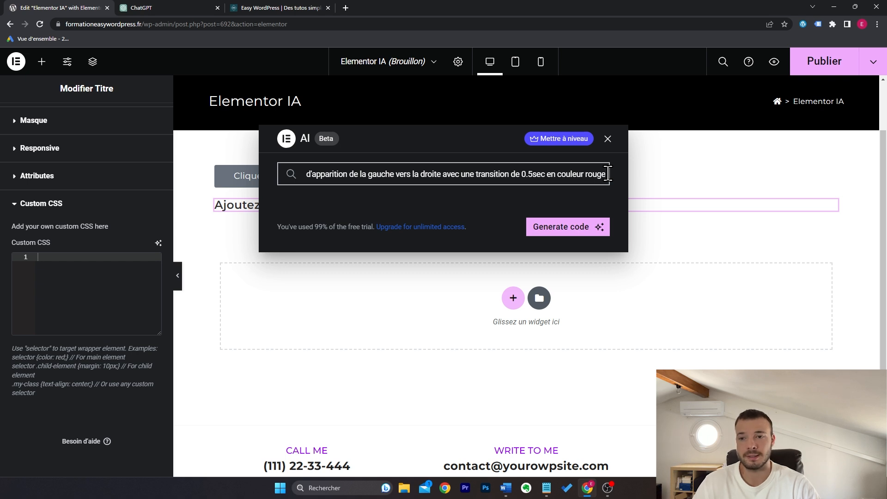
pyautogui.click(581, 230)
pyautogui.click(574, 436)
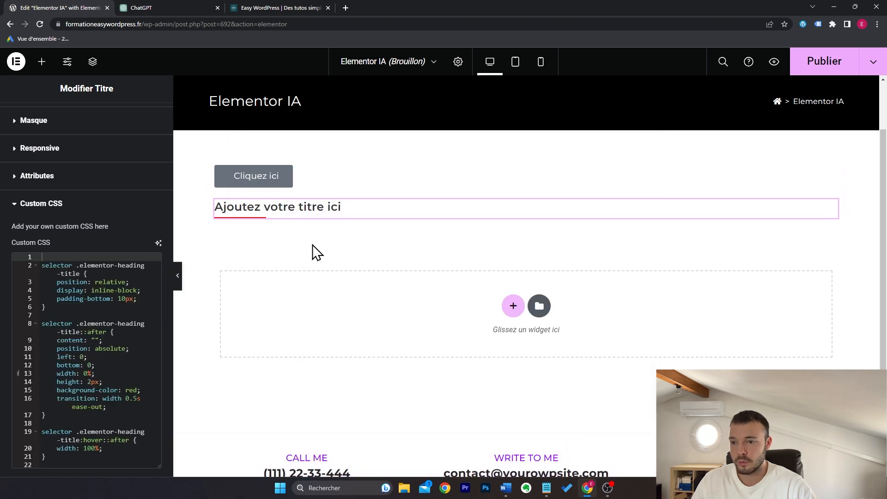
# - Preview the heading's underline hover effect with the editor panel hidden, and return to its custom CSS
pyautogui.click(178, 277)
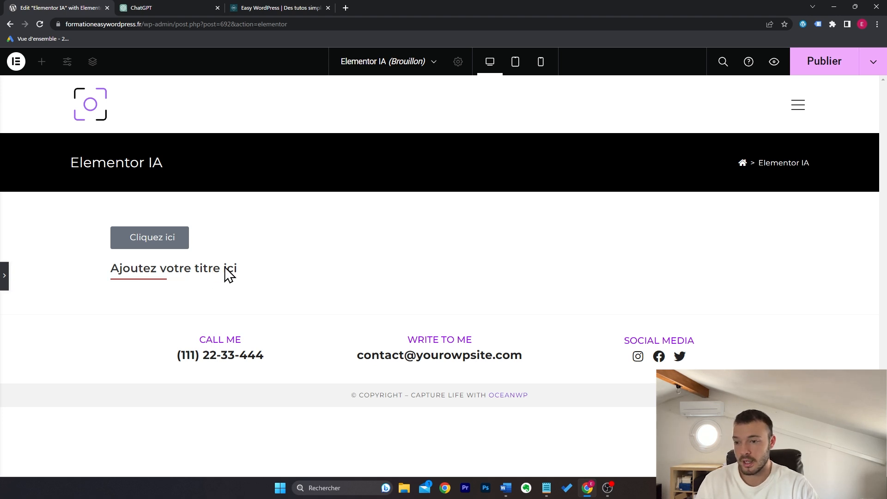
pyautogui.click(4, 276)
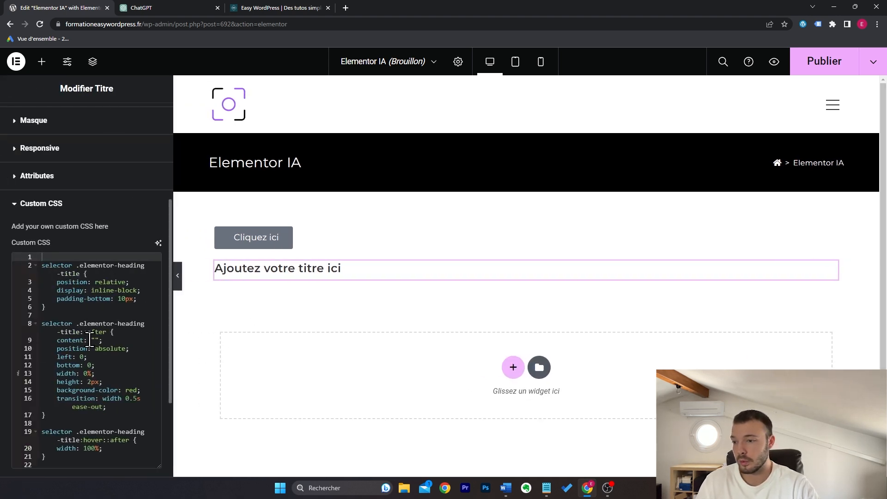
pyautogui.click(147, 299)
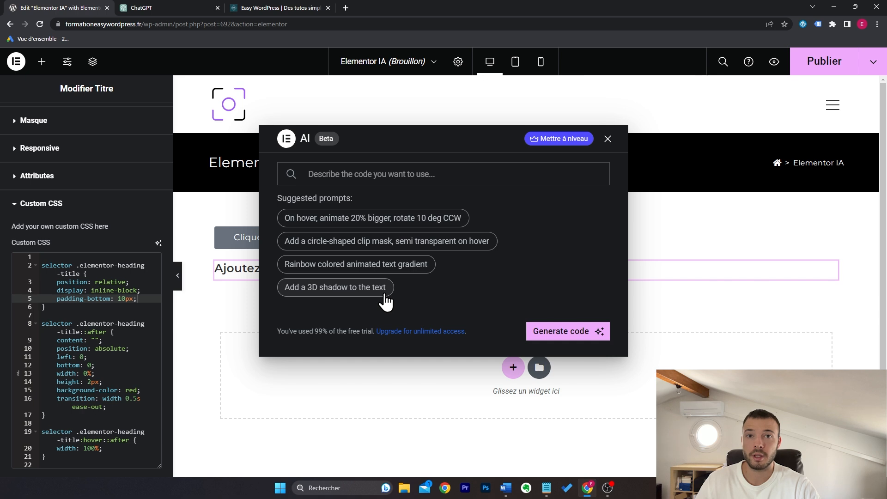
# - Check the free-trial usage and upgrade offer in the AI code generator for the heading
pyautogui.moveTo(281, 334); pyautogui.dragTo(376, 333)
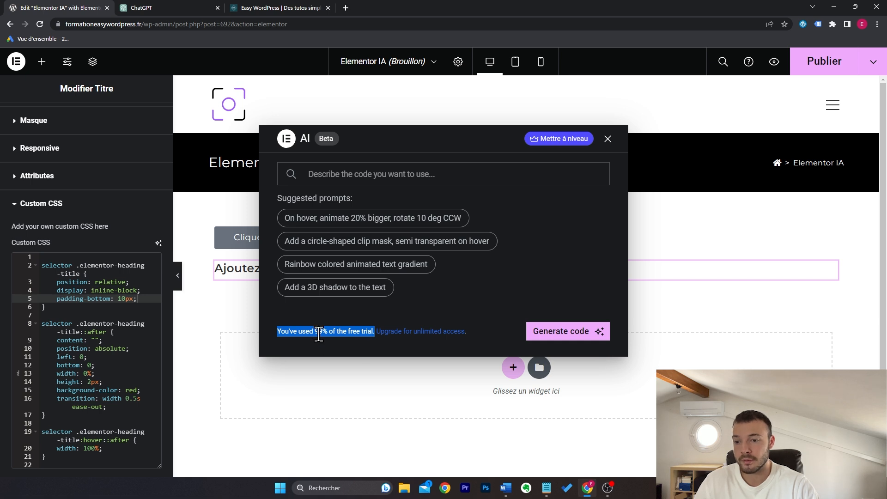
pyautogui.click(457, 295)
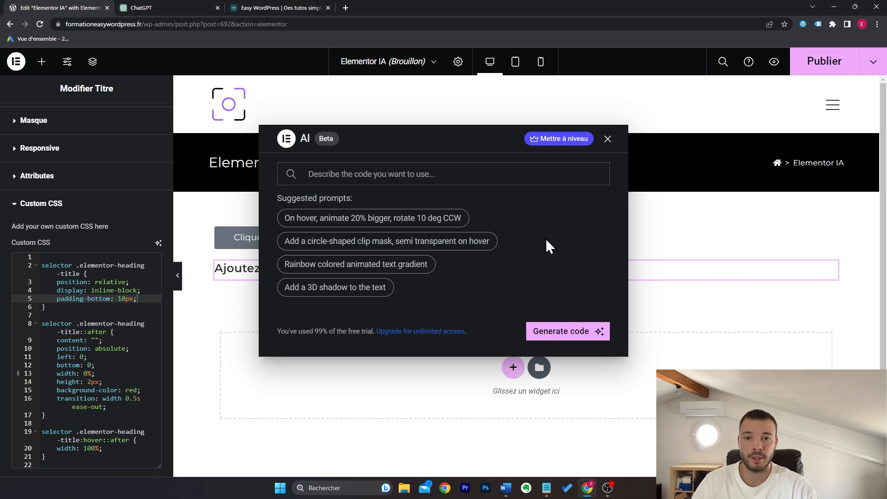
pyautogui.moveTo(569, 140)
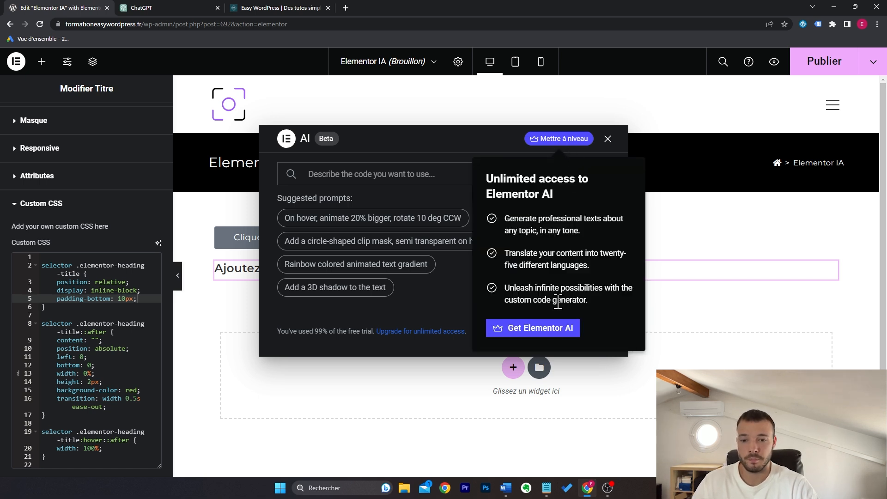
# - Open the Elementor AI pricing page and compare the monthly prices of the AI Starter and AI Power plans
pyautogui.click(545, 332)
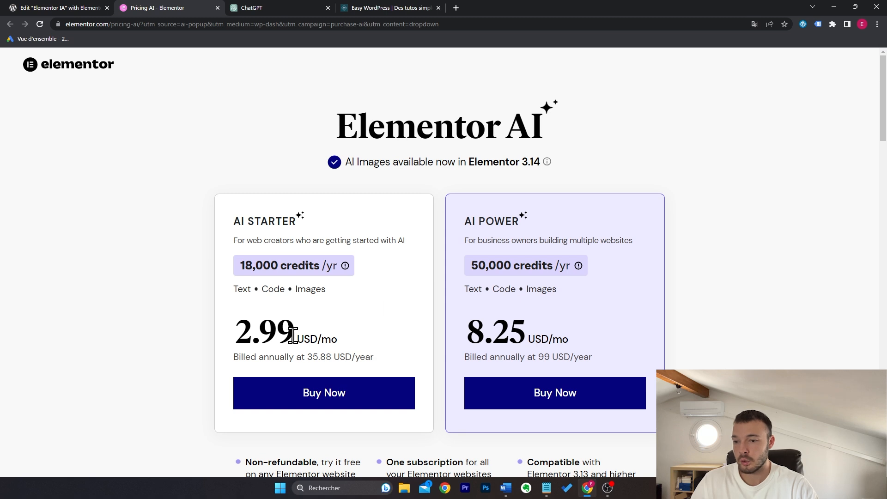
pyautogui.moveTo(278, 335); pyautogui.dragTo(223, 334)
pyautogui.moveTo(466, 334); pyautogui.dragTo(527, 335)
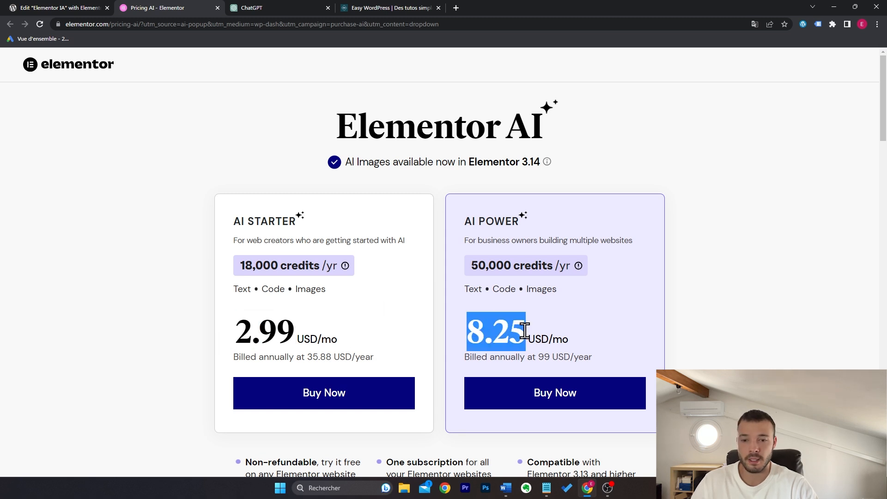
pyautogui.click(562, 332)
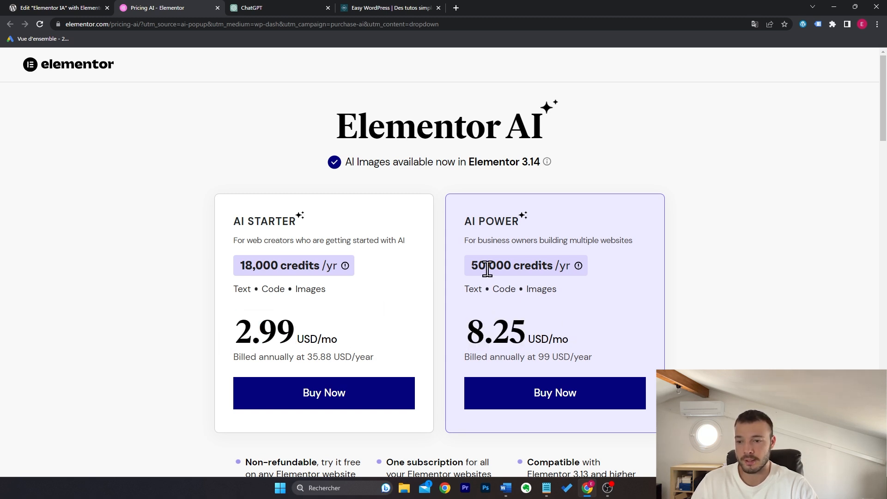
# - View how the AI Starter plan's credits work and examine its annual image request allowance
pyautogui.click(346, 267)
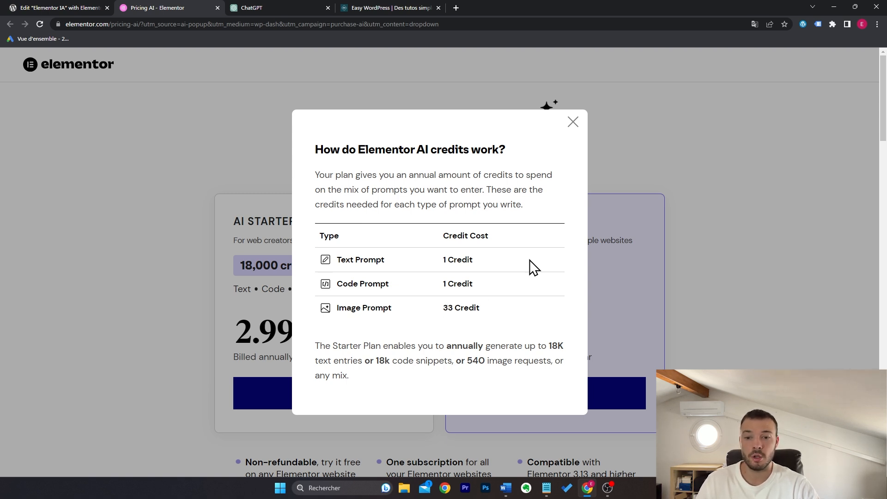
pyautogui.moveTo(468, 362); pyautogui.dragTo(485, 361)
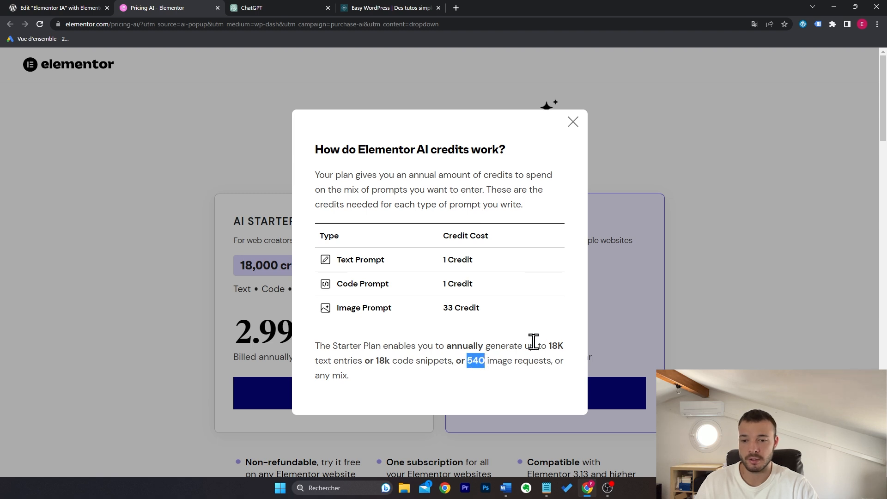
pyautogui.click(547, 313)
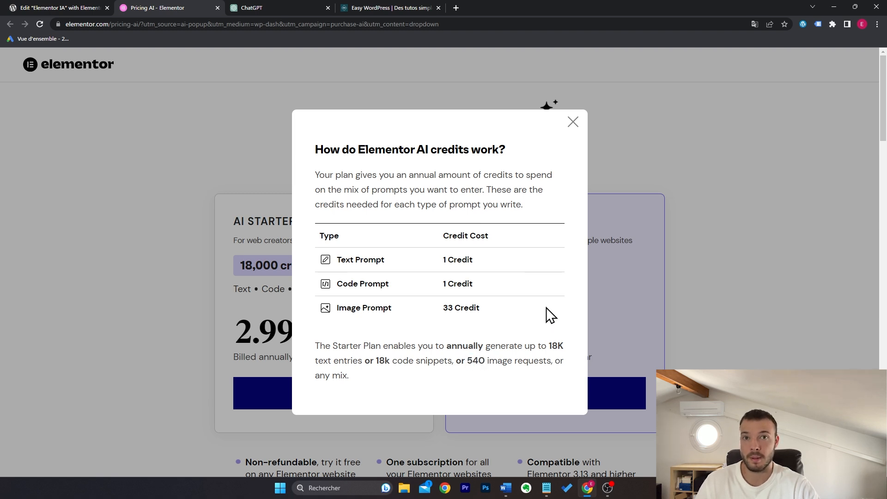
pyautogui.moveTo(484, 361); pyautogui.dragTo(467, 361)
pyautogui.click(511, 340)
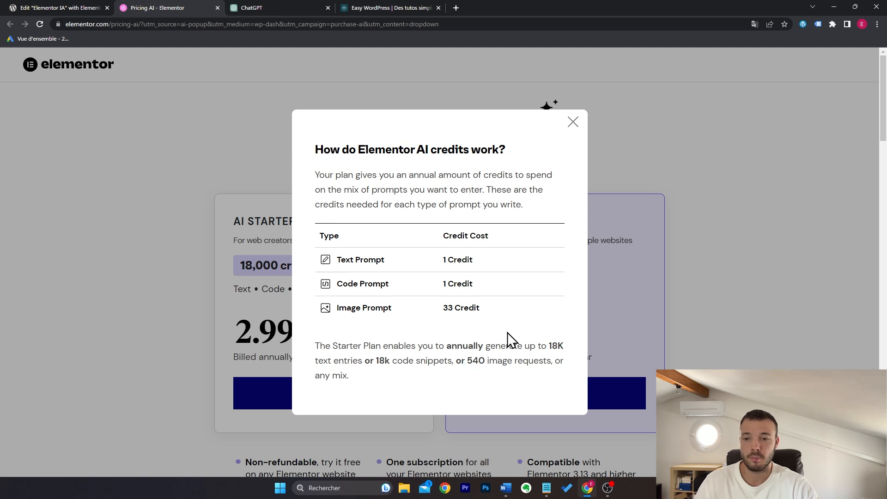